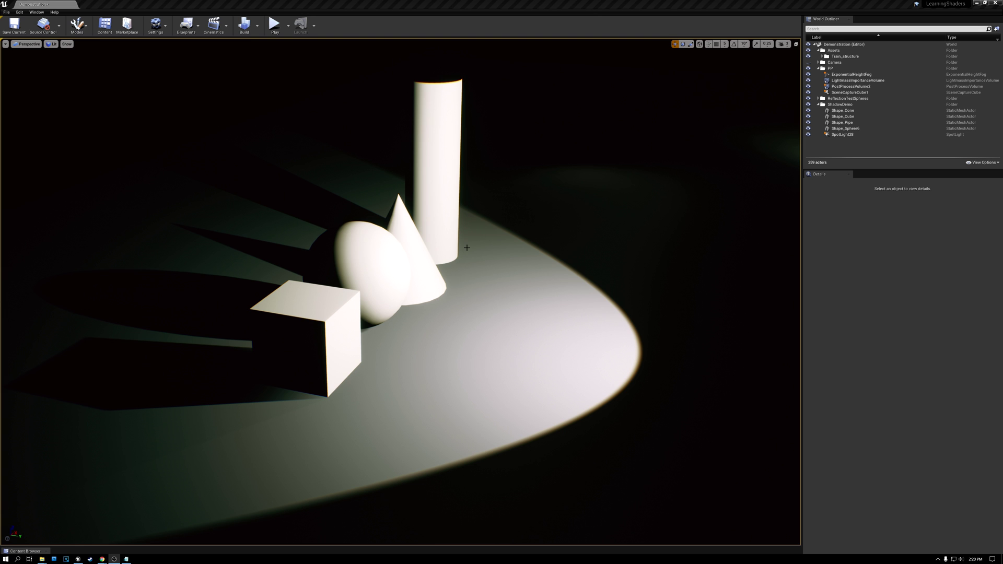
# Examine the shadow at the base of the cube where it meets the floor.
pyautogui.moveTo(332, 403); pyautogui.dragTo(241, 490, button='right')
pyautogui.press('w')
pyautogui.press('s')
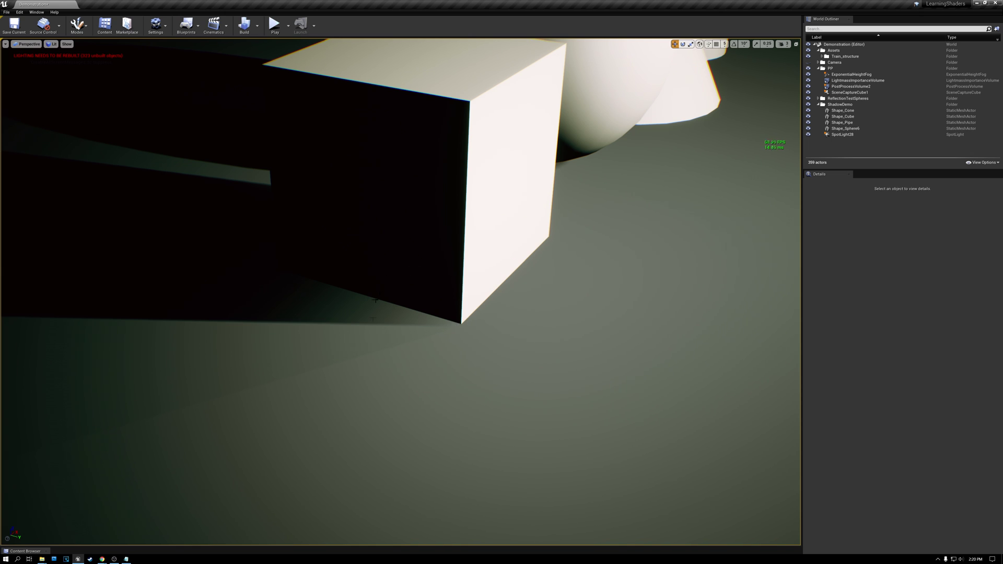
pyautogui.moveTo(461, 324); pyautogui.dragTo(440, 307, button='right')
pyautogui.press('s')
pyautogui.press('w')
pyautogui.press('w')
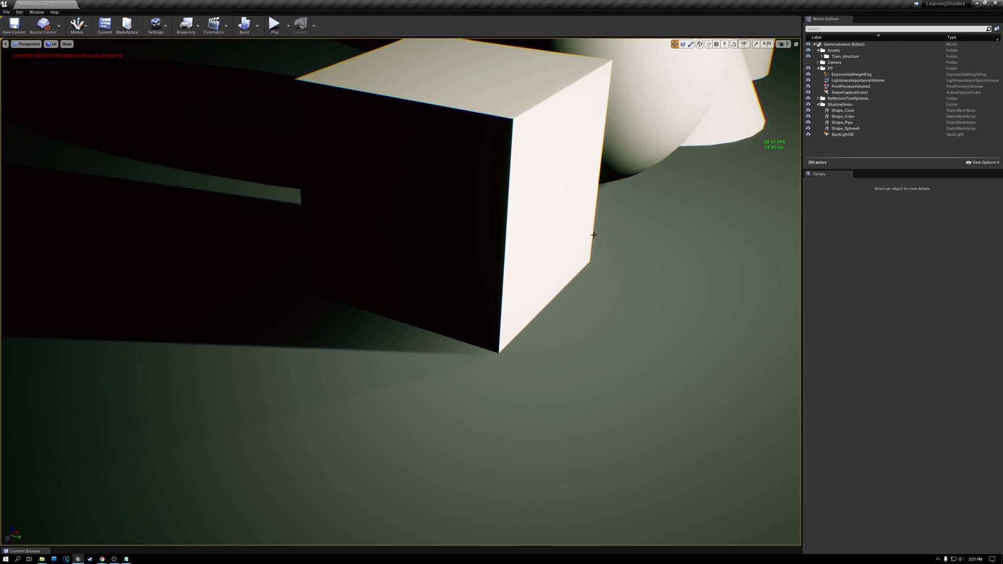
# Set the ShadowDemo spotlight's Shadow Bias to 0.0 and inspect the shading on the cube and sphere up close.
pyautogui.click(841, 134)
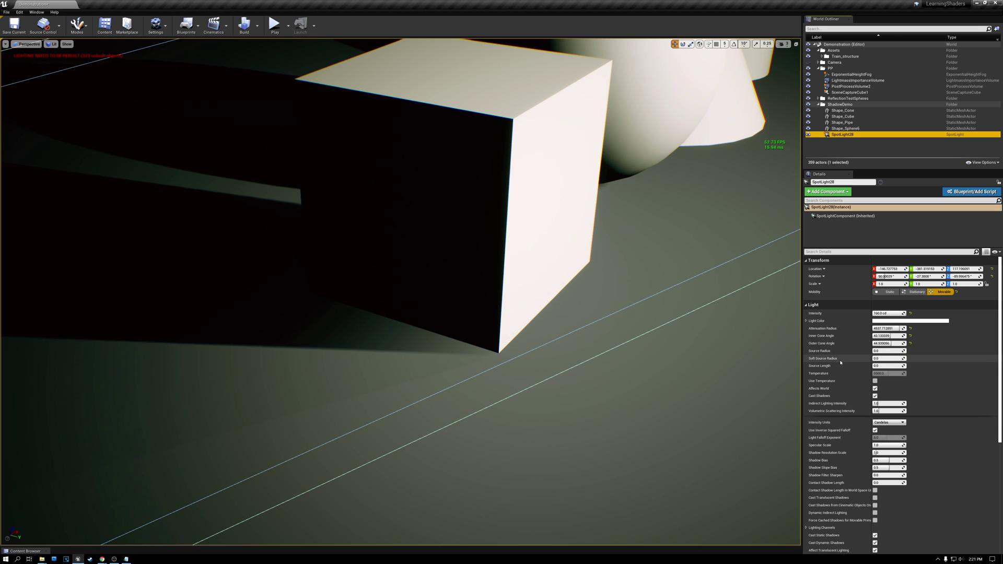
pyautogui.moveTo(824, 462)
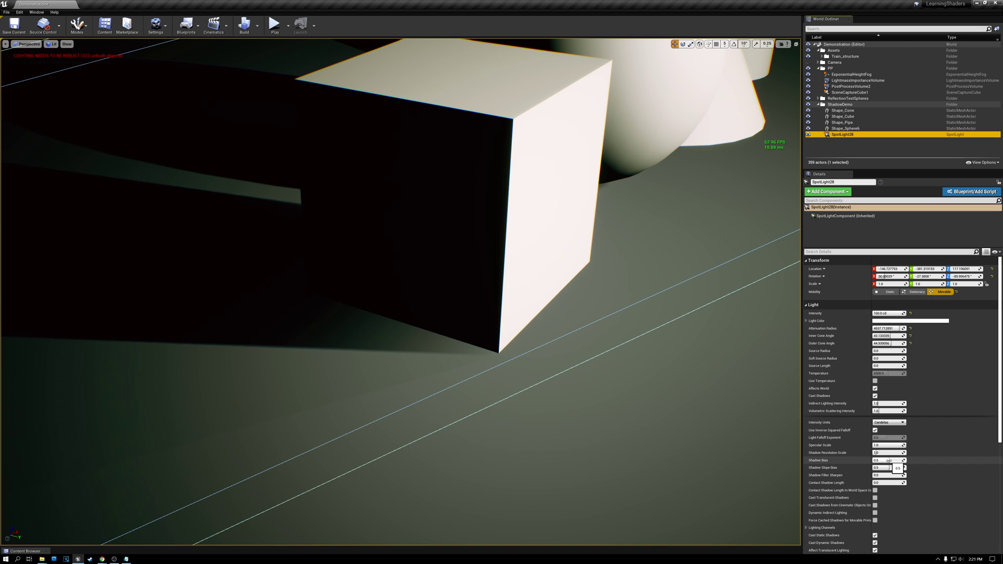
pyautogui.moveTo(888, 461); pyautogui.dragTo(872, 460)
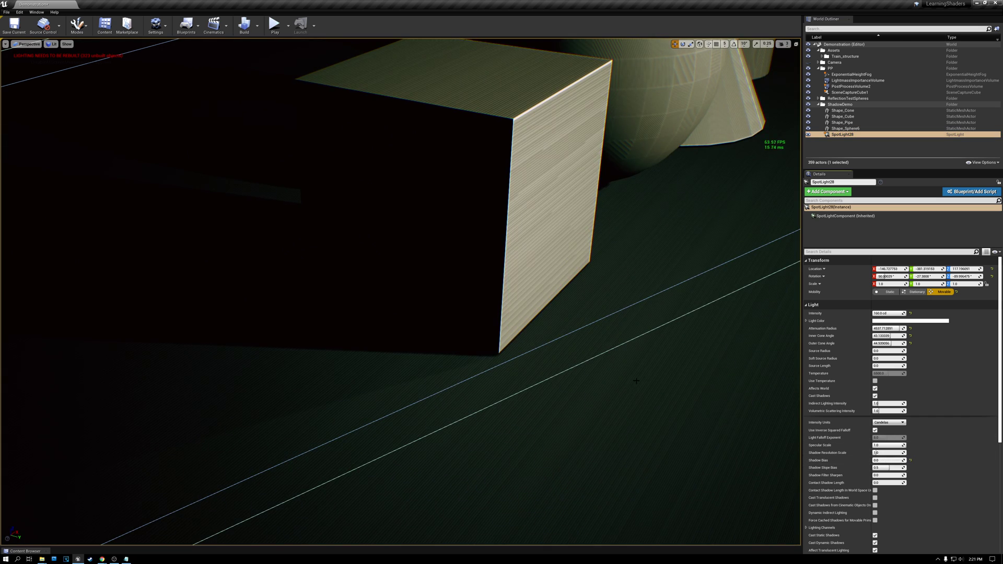
pyautogui.moveTo(502, 293); pyautogui.dragTo(446, 293, button='right')
pyautogui.press('w')
pyautogui.press('d')
pyautogui.press('s')
pyautogui.press('w')
pyautogui.press('s')
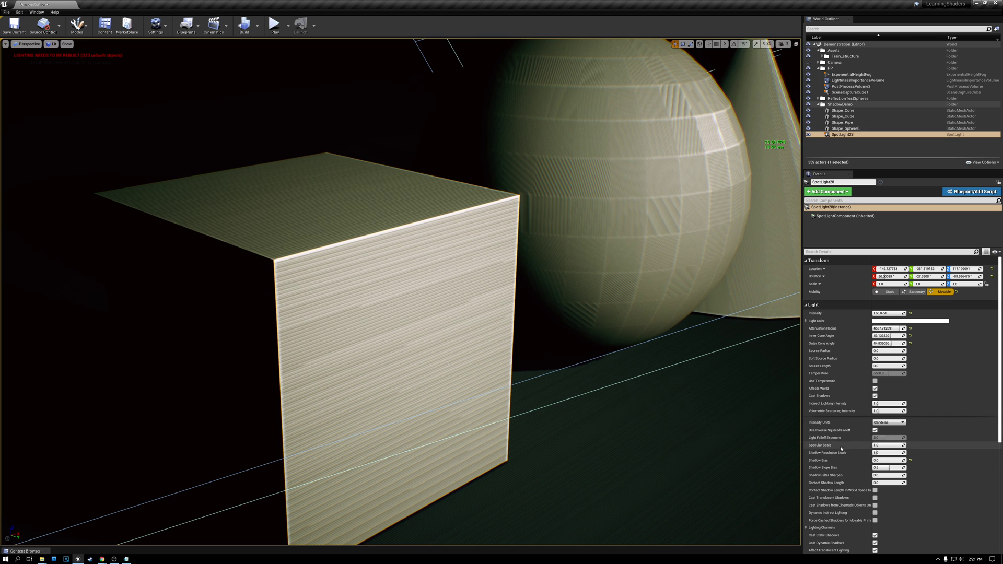
# Raise the spotlight's Shadow Bias to about 0.5 and check the shadow at the cube's base.
pyautogui.moveTo(880, 462); pyautogui.dragTo(890, 461)
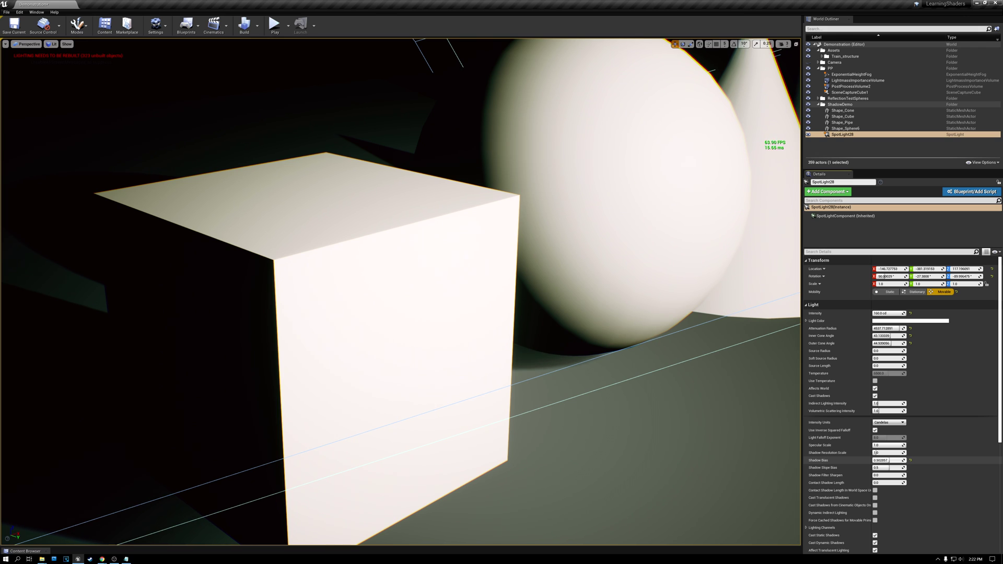
pyautogui.moveTo(888, 461); pyautogui.dragTo(887, 460)
pyautogui.moveTo(491, 364); pyautogui.dragTo(444, 436, button='right')
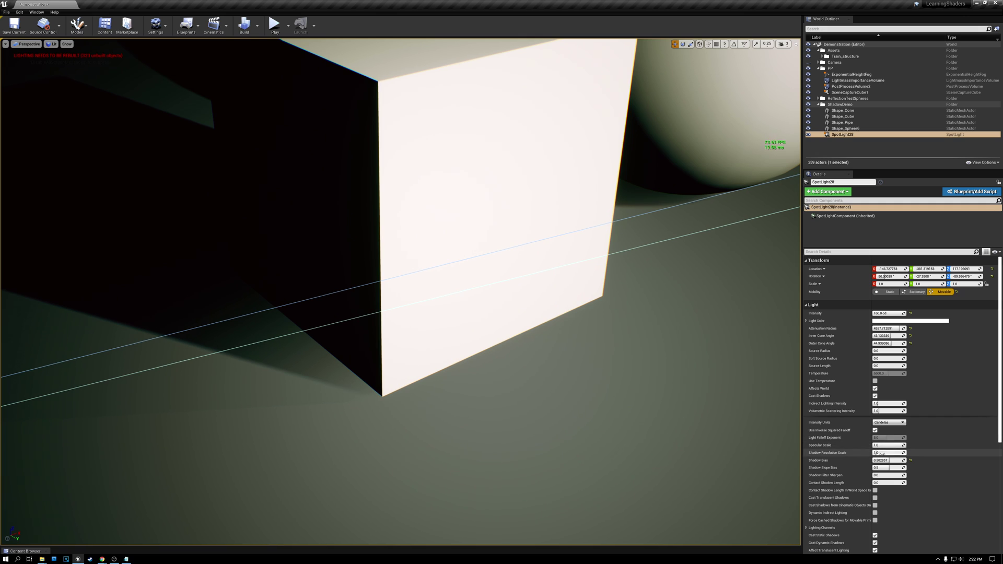
# Lower the spotlight's Shadow Bias below 0.5 and inspect the shading on the cube and sphere.
pyautogui.moveTo(888, 461); pyautogui.dragTo(877, 461)
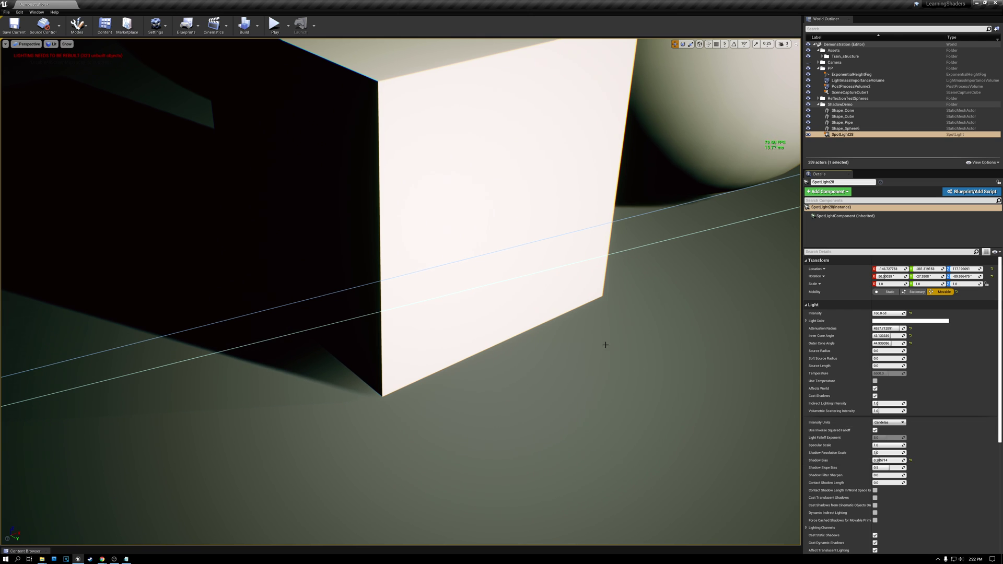
pyautogui.moveTo(616, 333); pyautogui.dragTo(763, 243, button='right')
pyautogui.press('w')
pyautogui.moveTo(476, 303); pyautogui.dragTo(475, 303, button='right')
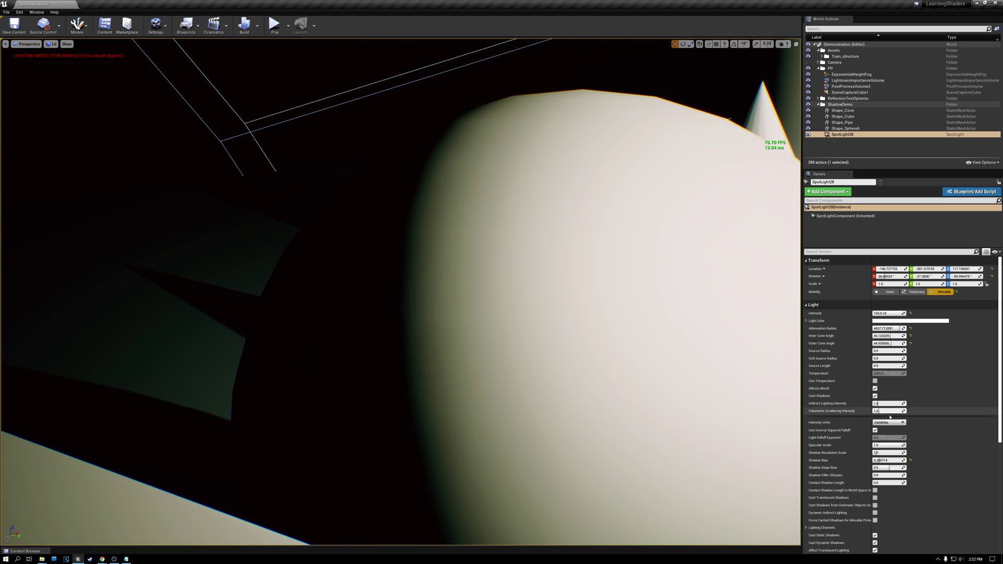
# Set the spotlight's Shadow Bias back to its default of 0.5 and review all the shapes.
pyautogui.click(886, 461)
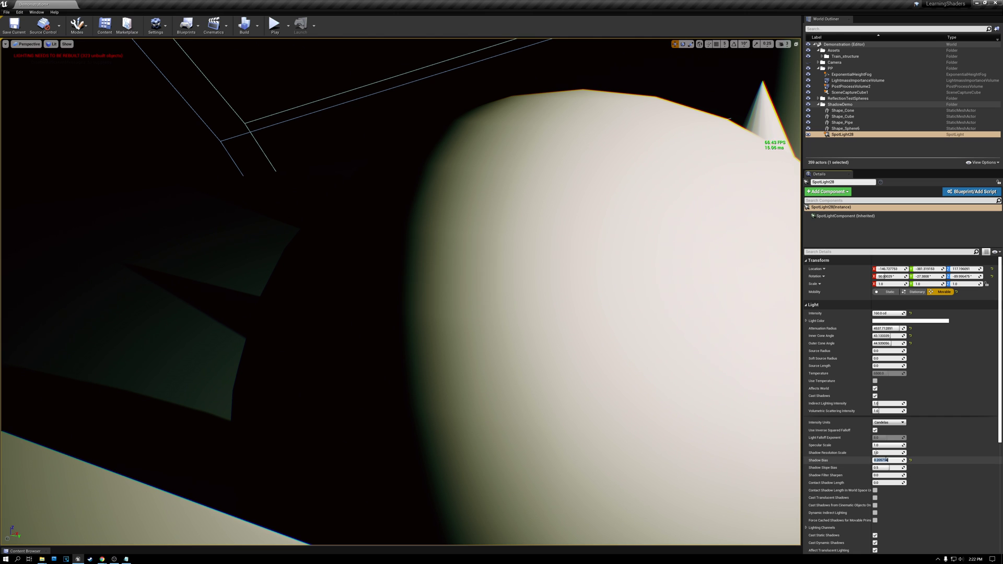
pyautogui.write('0.5')
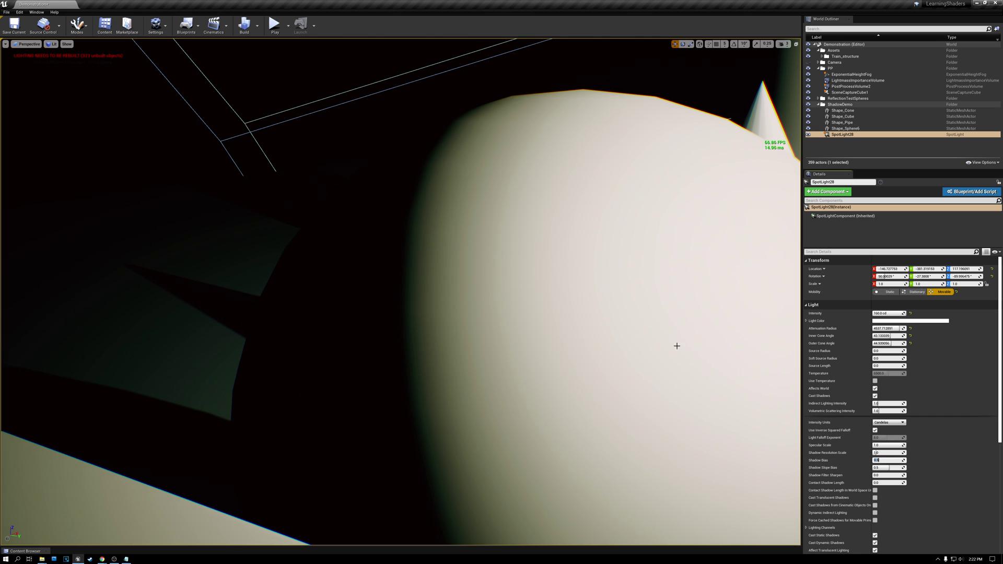
pyautogui.moveTo(667, 336); pyautogui.dragTo(690, 516, button='right')
pyautogui.press('s')
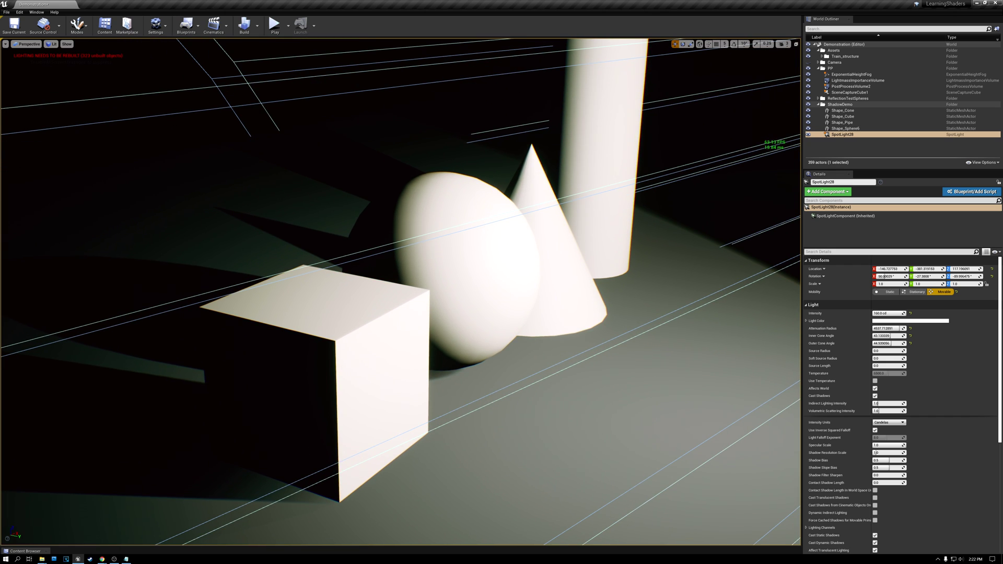
pyautogui.moveTo(661, 337); pyautogui.dragTo(659, 338, button='right')
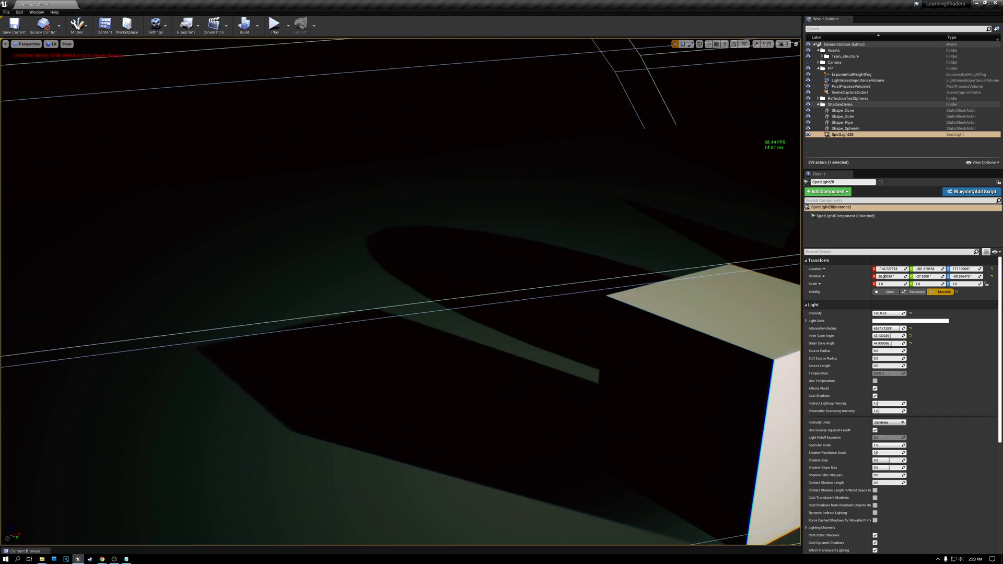
# Set the Source Radius of the ShadowDemo spotlight to about 61.5.
pyautogui.moveTo(400, 292); pyautogui.dragTo(374, 316, button='right')
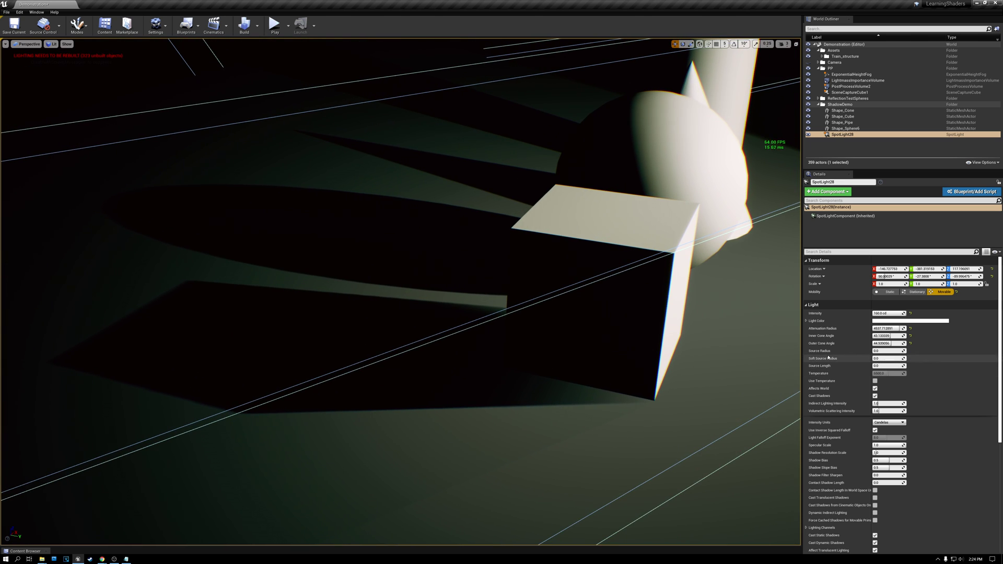
pyautogui.moveTo(821, 353)
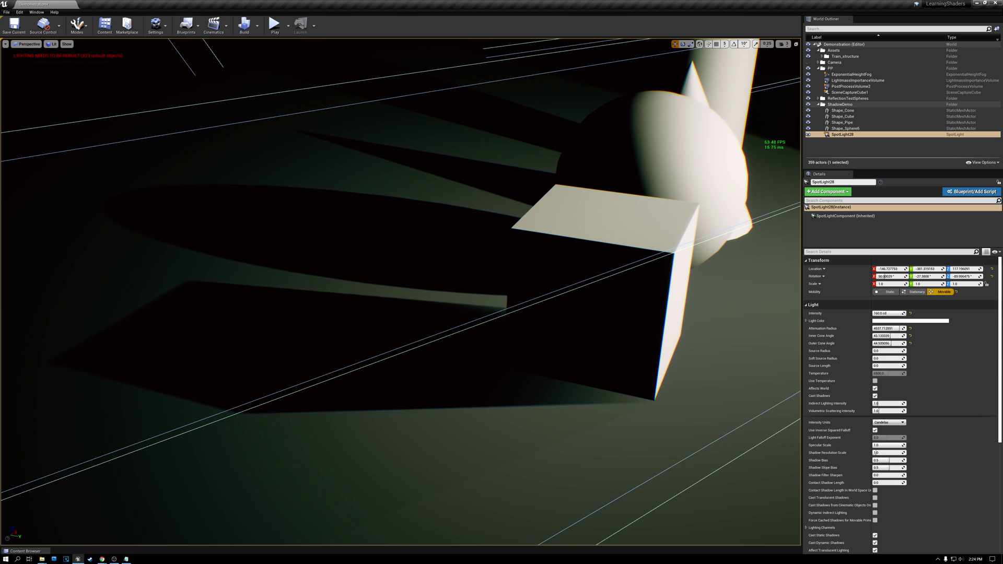
pyautogui.click(601, 303)
pyautogui.moveTo(601, 303); pyautogui.dragTo(693, 258, button='right')
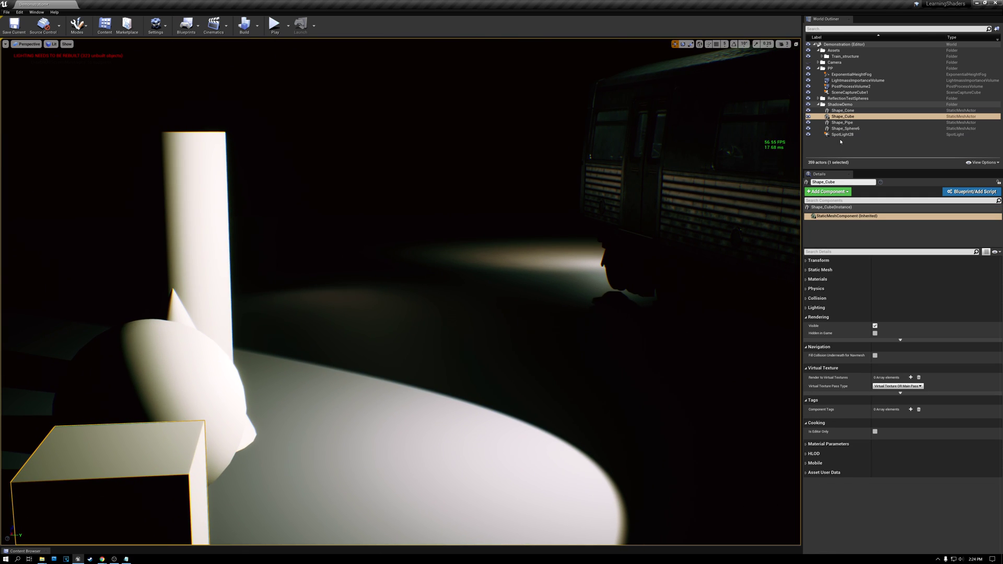
pyautogui.click(843, 135)
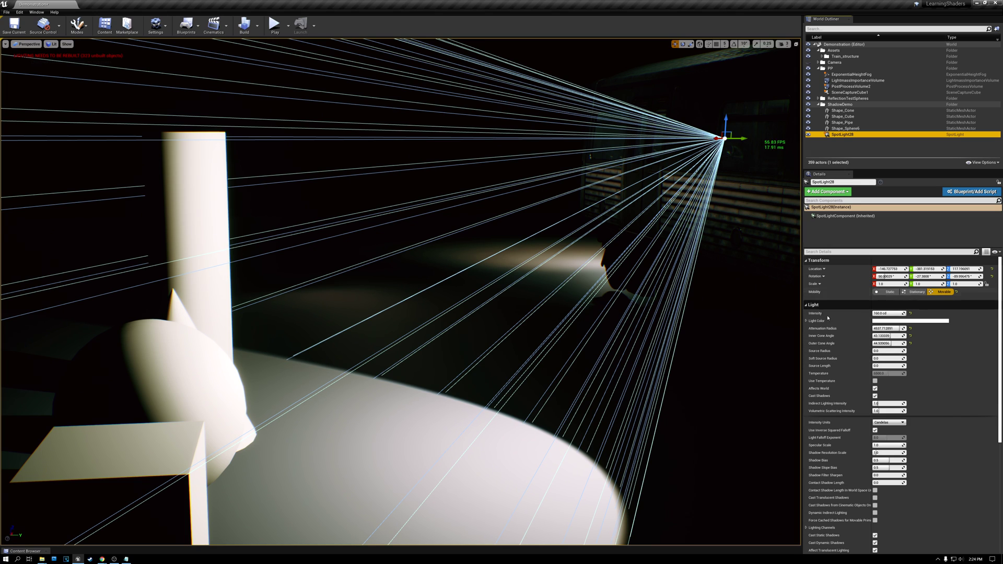
pyautogui.moveTo(870, 351); pyautogui.dragTo(926, 351)
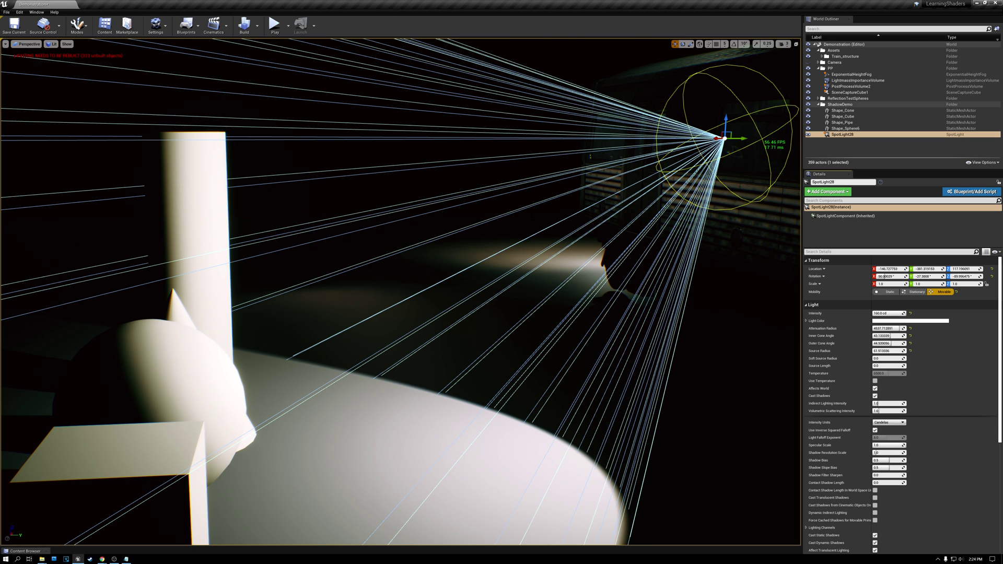
# Enable Cast Ray Tracing Shadows on the spotlight, switching it off and on again once to compare the shadows.
pyautogui.moveTo(401, 291); pyautogui.dragTo(552, 218, button='right')
pyautogui.press('w')
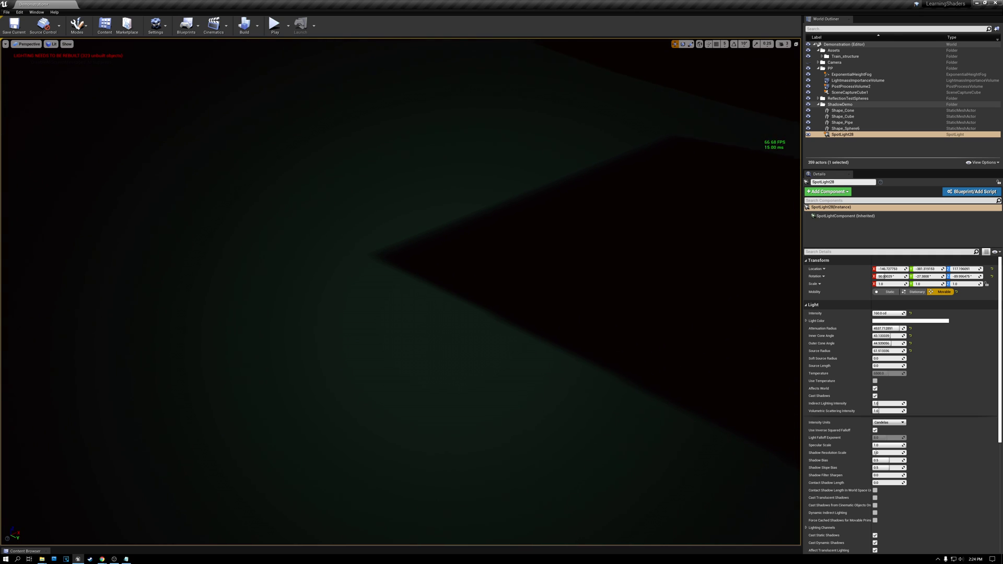
pyautogui.press('s')
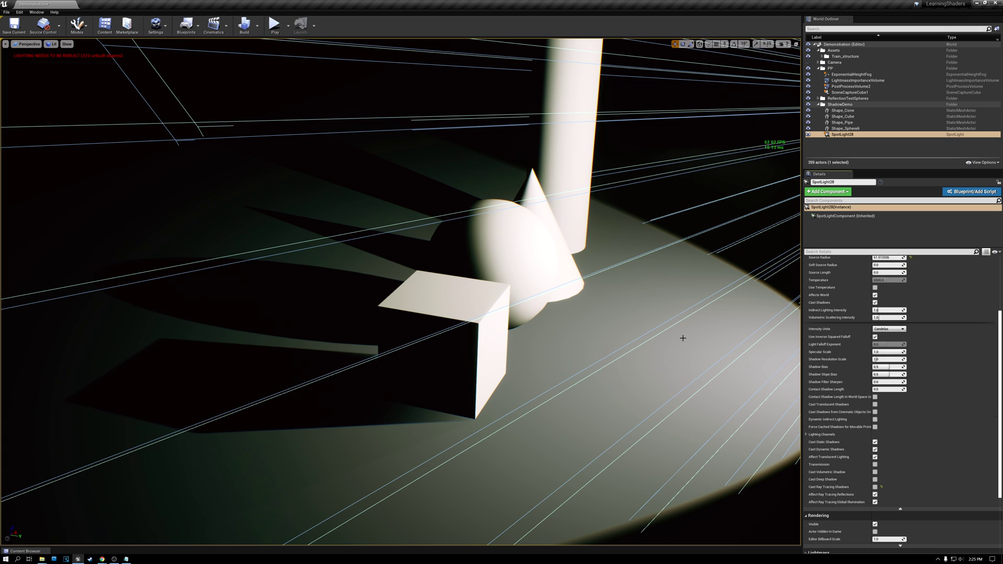
pyautogui.click(875, 487)
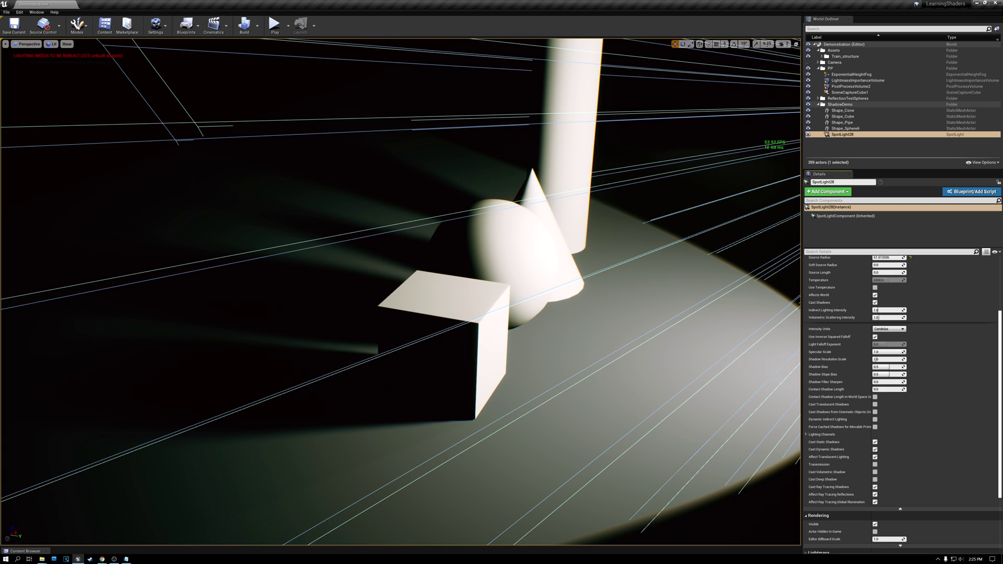
pyautogui.click(875, 488)
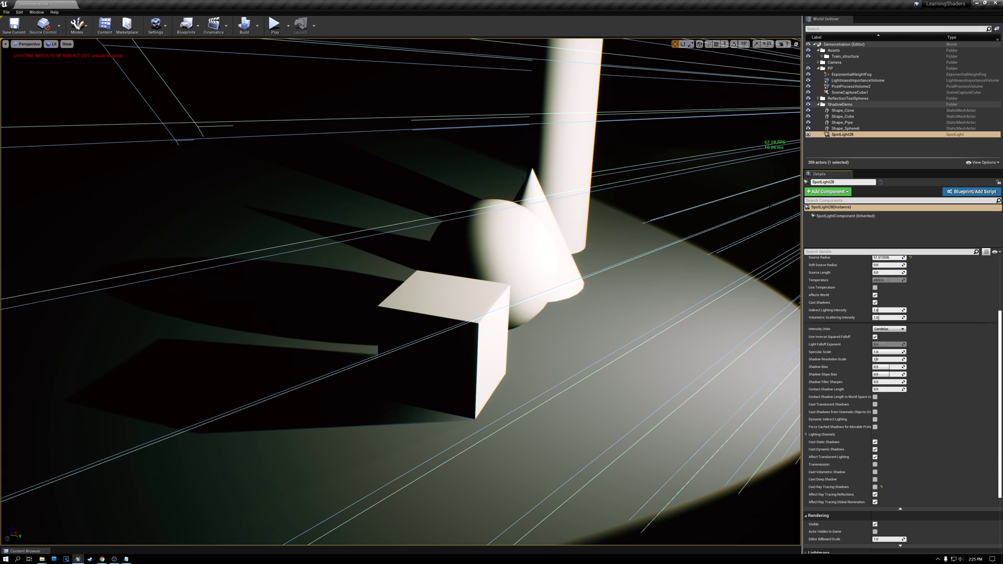
pyautogui.click(875, 488)
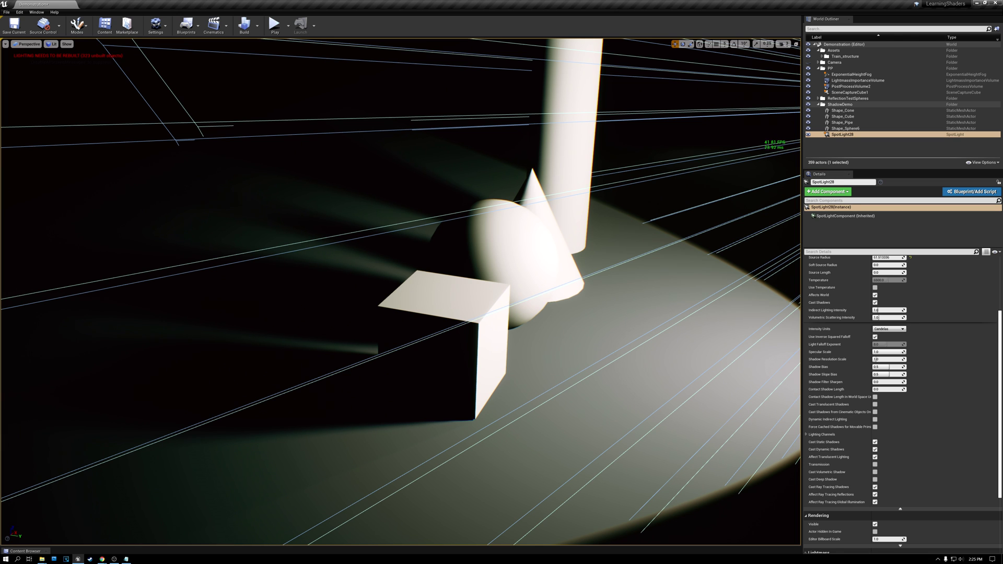
# Examine the ray-traced shadows at the cube's base and behind the shapes, leaving nothing selected.
pyautogui.click(553, 283)
pyautogui.moveTo(554, 284); pyautogui.dragTo(560, 335, button='right')
pyautogui.press('w')
pyautogui.press('d')
pyautogui.press('s')
pyautogui.rightClick(544, 288)
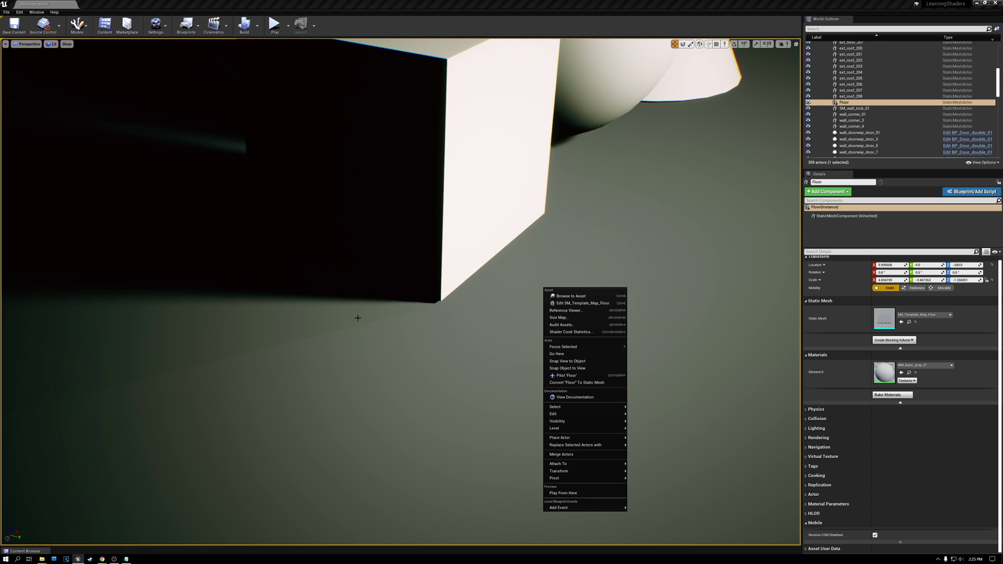
pyautogui.click(347, 14)
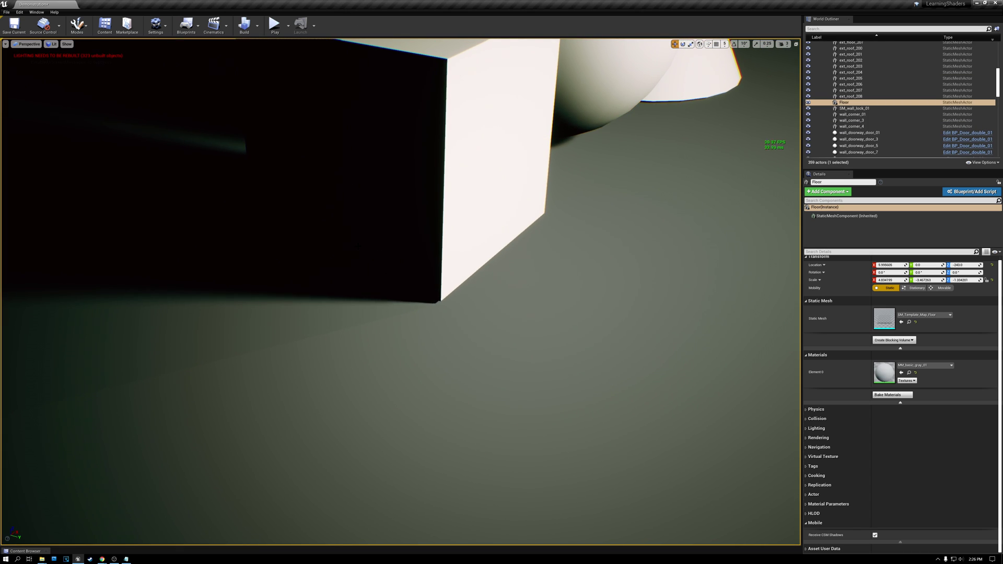
pyautogui.moveTo(423, 291); pyautogui.dragTo(282, 241, button='right')
pyautogui.moveTo(554, 283); pyautogui.dragTo(553, 283, button='right')
pyautogui.click(209, 90)
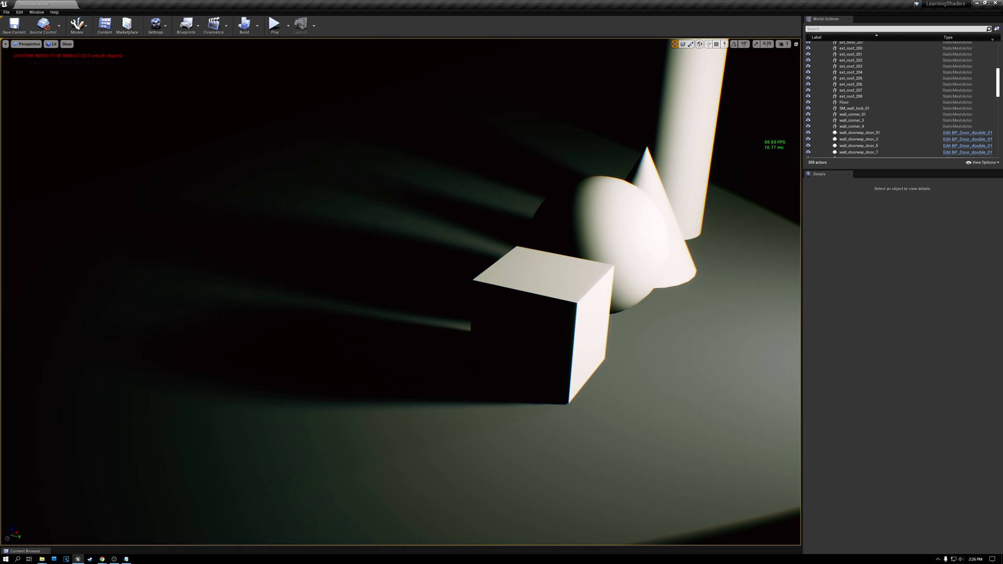
pyautogui.moveTo(415, 363); pyautogui.dragTo(460, 405, button='right')
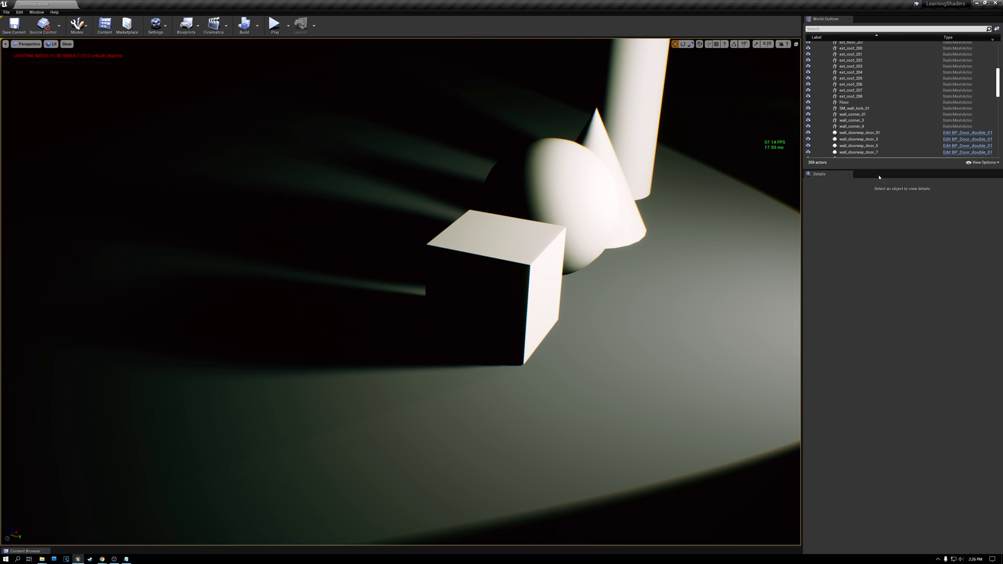
# Reselect the spotlight in the ShadowDemo folder and lower its Source Radius to nearly 0.
pyautogui.scroll(5, 847, 105)
pyautogui.click(826, 104)
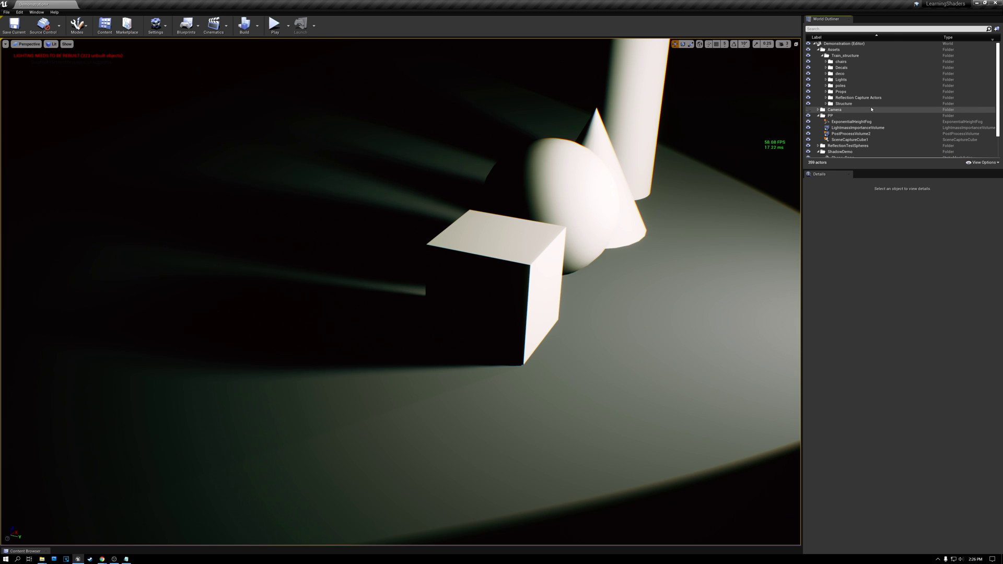
pyautogui.scroll(-2, 872, 108)
pyautogui.click(842, 154)
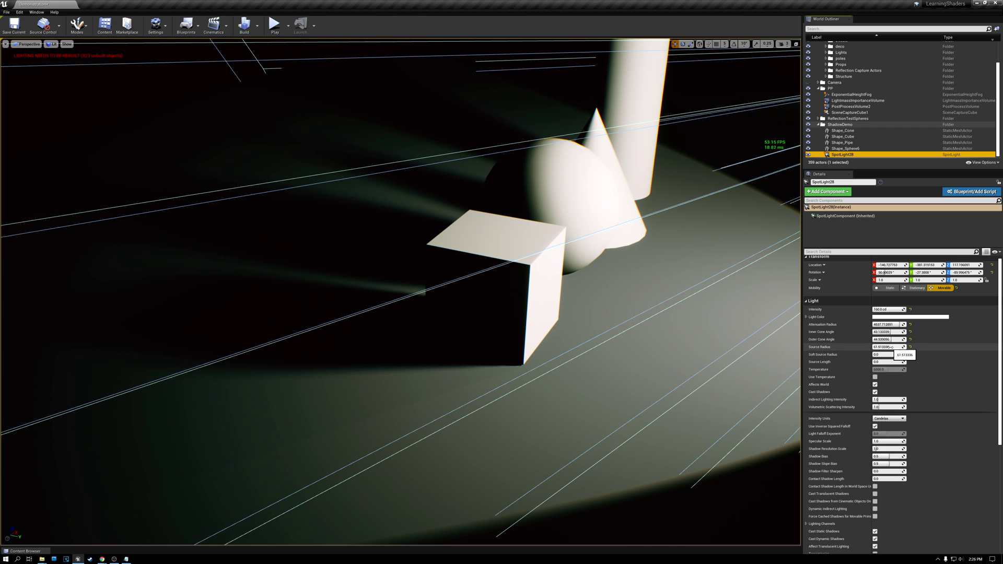
pyautogui.moveTo(891, 347); pyautogui.dragTo(881, 347)
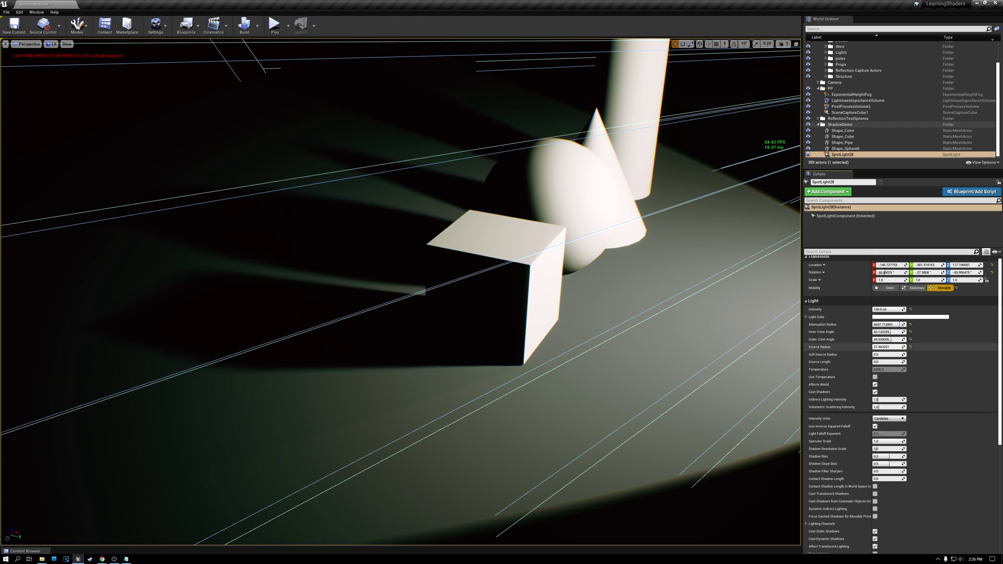
pyautogui.moveTo(888, 347); pyautogui.dragTo(878, 347)
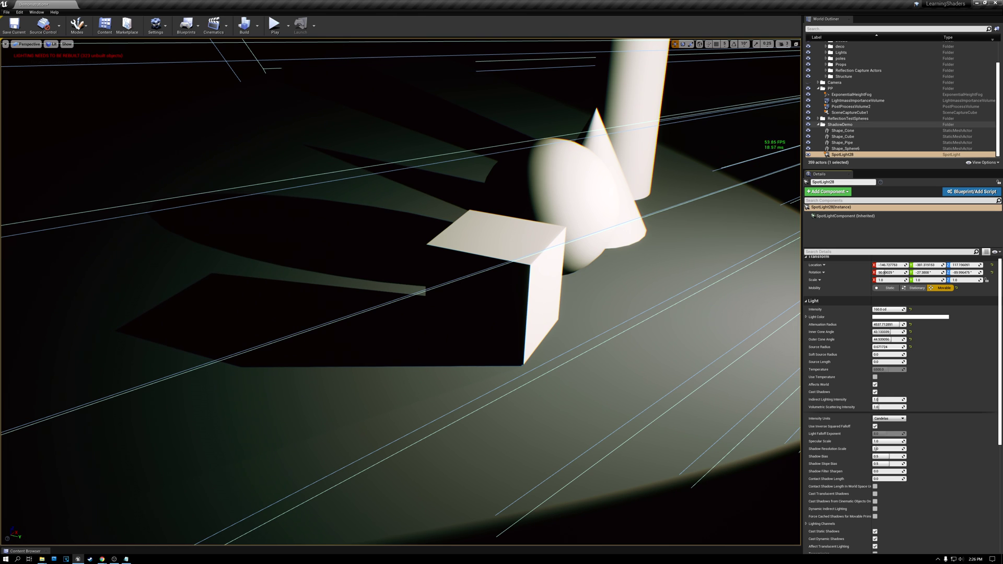
# Vary the spotlight's Source Radius up to above 100 to compare shadow softness, settling on about 57.8.
pyautogui.moveTo(888, 347); pyautogui.dragTo(920, 347)
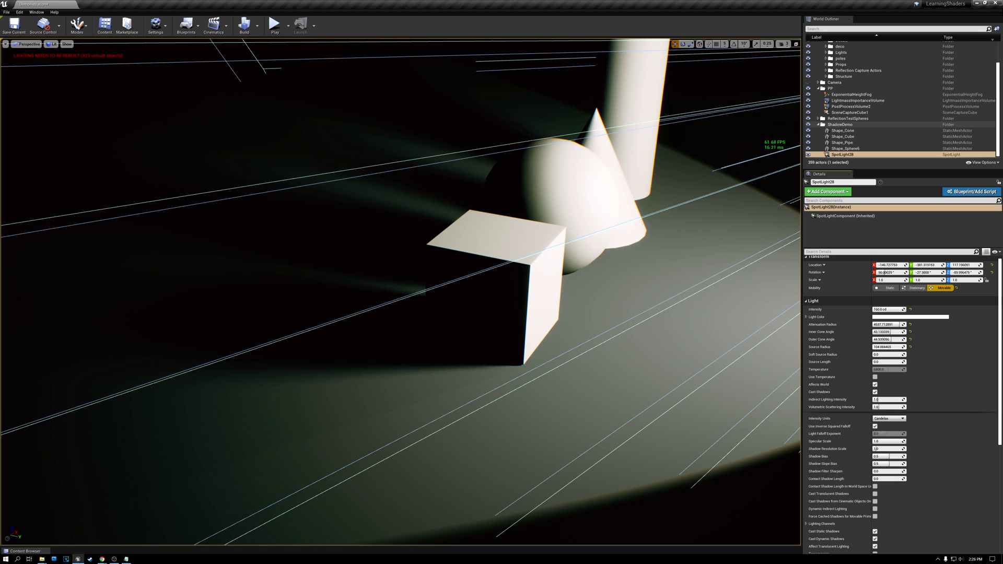
pyautogui.moveTo(919, 347)
pyautogui.mouseDown()
pyautogui.moveTo(947, 346)
pyautogui.moveTo(923, 347)
pyautogui.mouseUp()
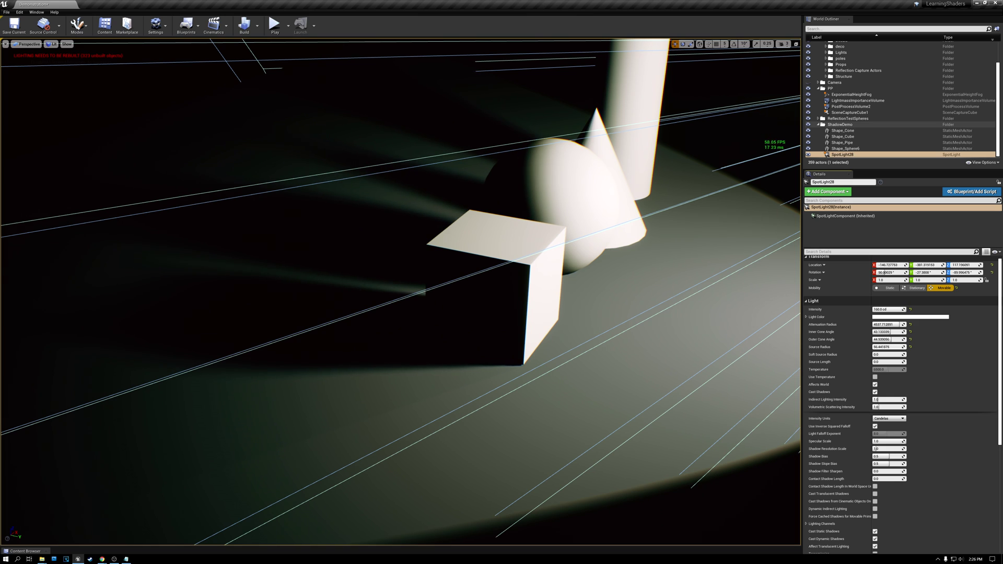
pyautogui.moveTo(923, 346); pyautogui.dragTo(926, 347)
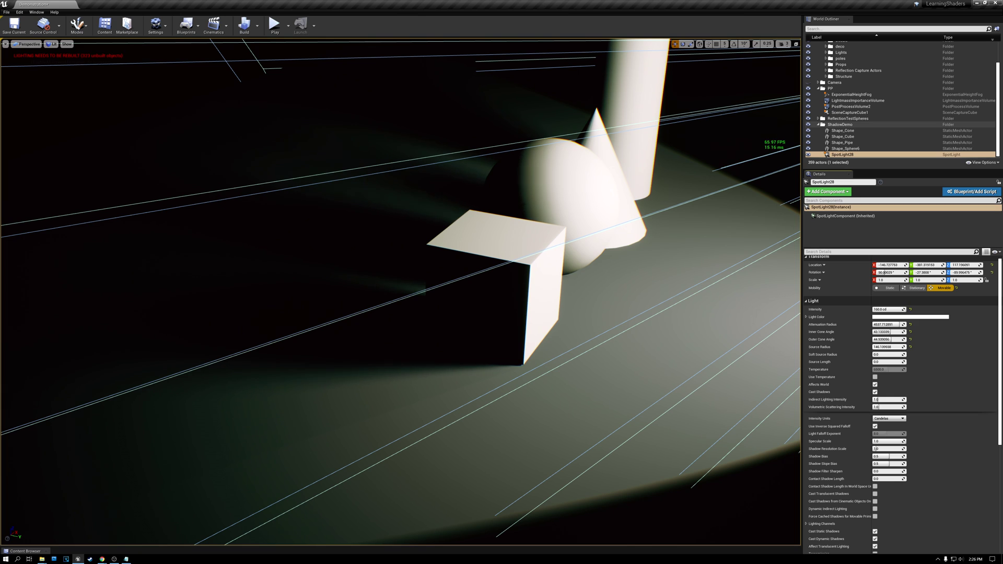
pyautogui.moveTo(926, 347); pyautogui.dragTo(925, 347)
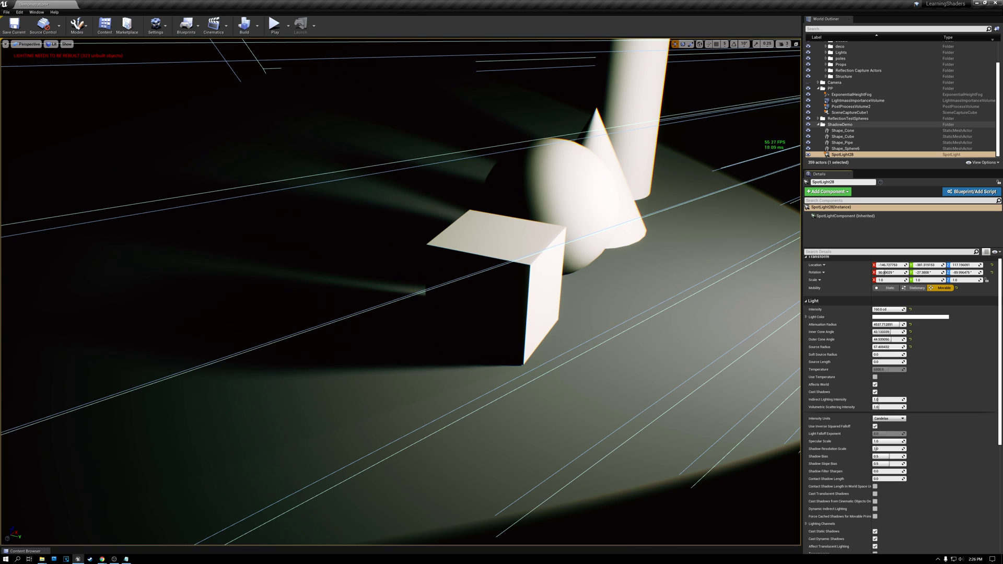
# Raise the spotlight's Source Radius slightly, and switch Cast Ray Tracing Shadows off and on twice to compare the shadows.
pyautogui.moveTo(925, 347); pyautogui.dragTo(925, 347)
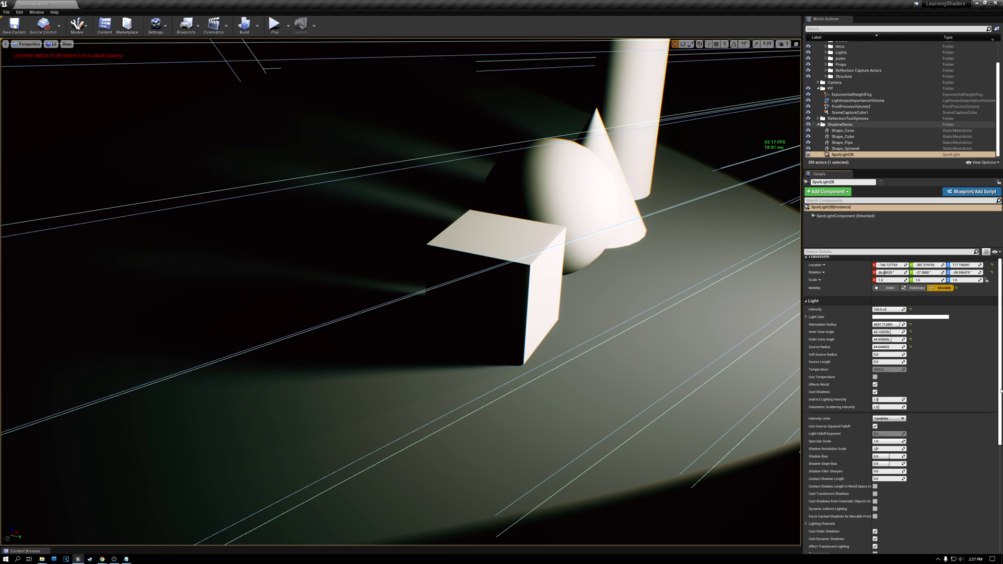
pyautogui.moveTo(1001, 391); pyautogui.dragTo(1002, 478)
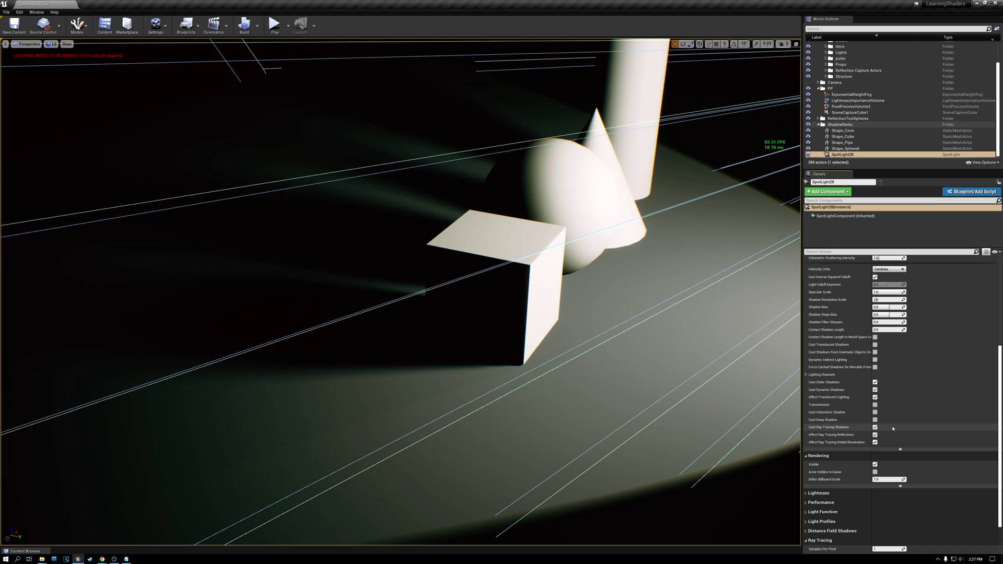
pyautogui.click(875, 428)
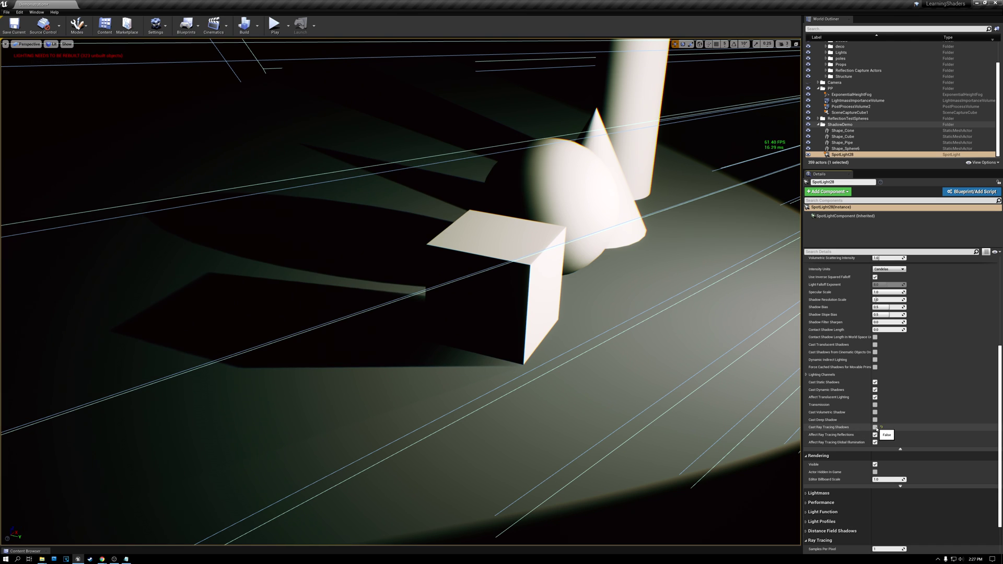
pyautogui.click(875, 427)
pyautogui.click(875, 427)
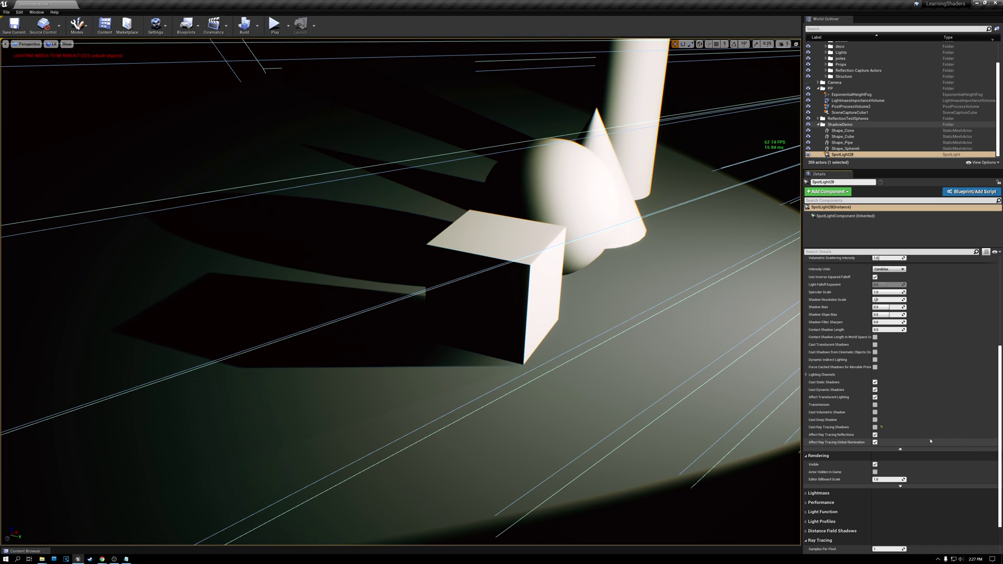
pyautogui.click(875, 427)
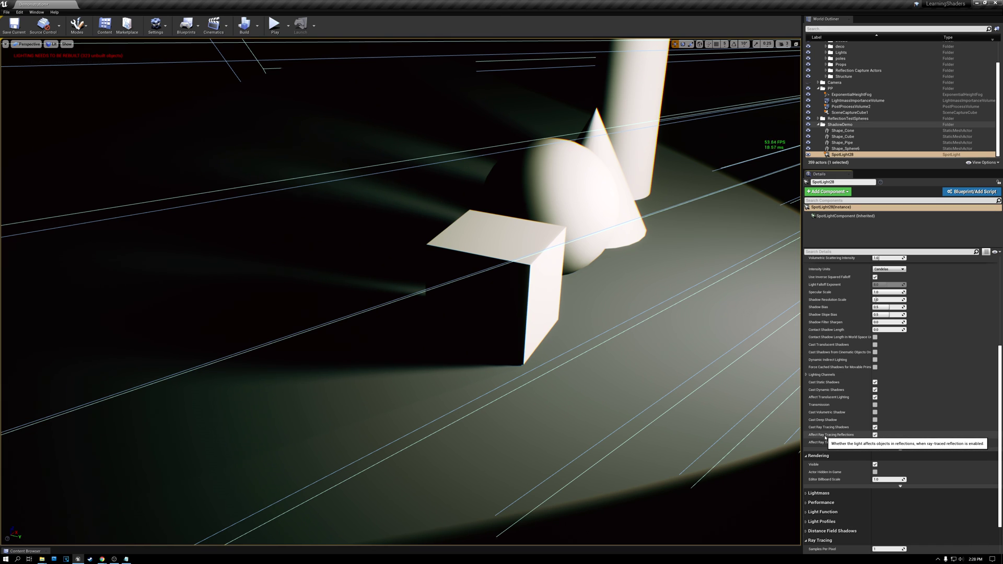
# Disable Affect Ray Tracing Reflections and Affect Ray Tracing Global Illumination on the spotlight.
pyautogui.click(875, 435)
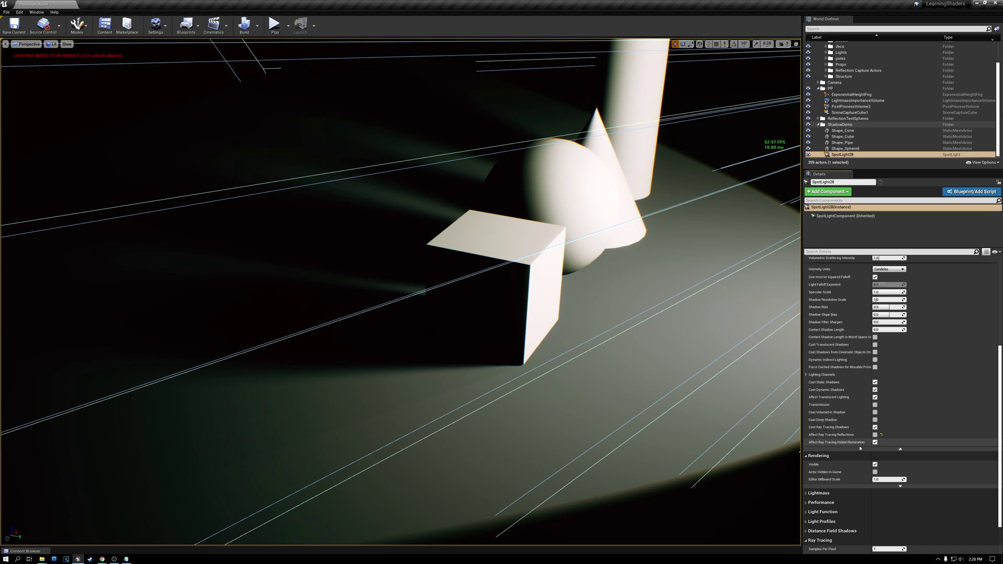
pyautogui.click(875, 443)
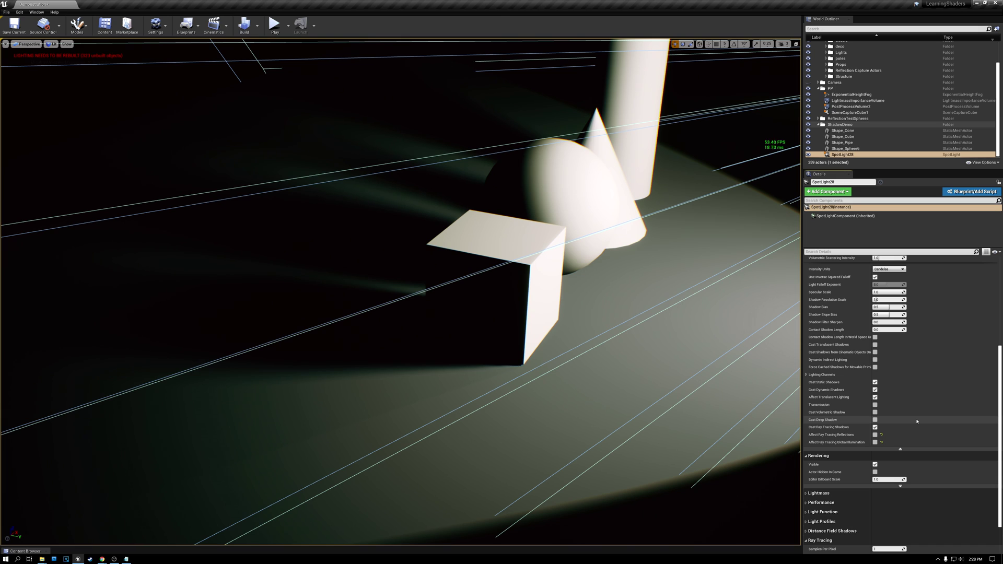
# Examine the soft shadows behind the shapes and the floor close up for noise patterns at the current ray-tracing sample setting.
pyautogui.scroll(-2, 917, 421)
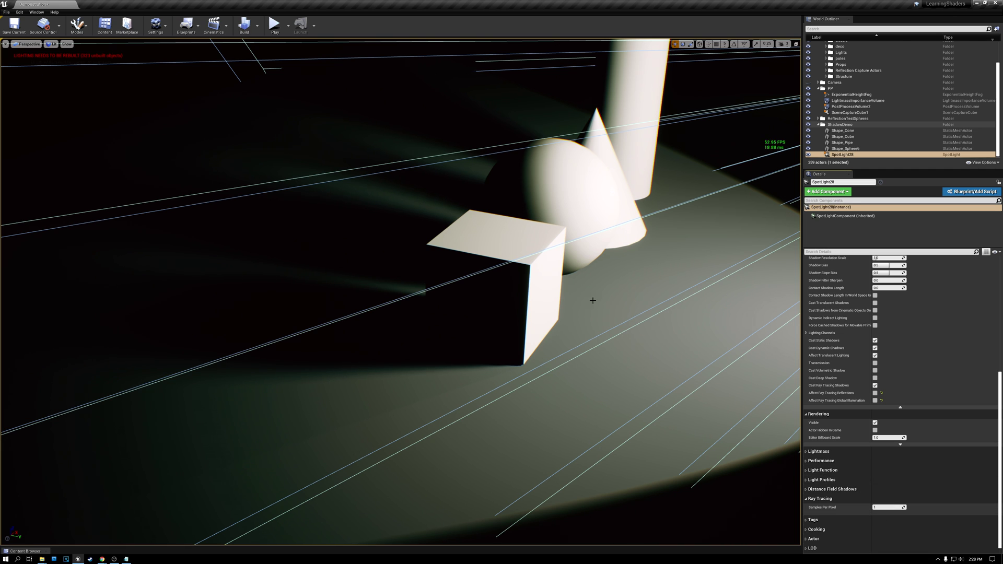
pyautogui.moveTo(570, 314); pyautogui.dragTo(590, 306, button='right')
pyautogui.moveTo(524, 311); pyautogui.dragTo(530, 311, button='right')
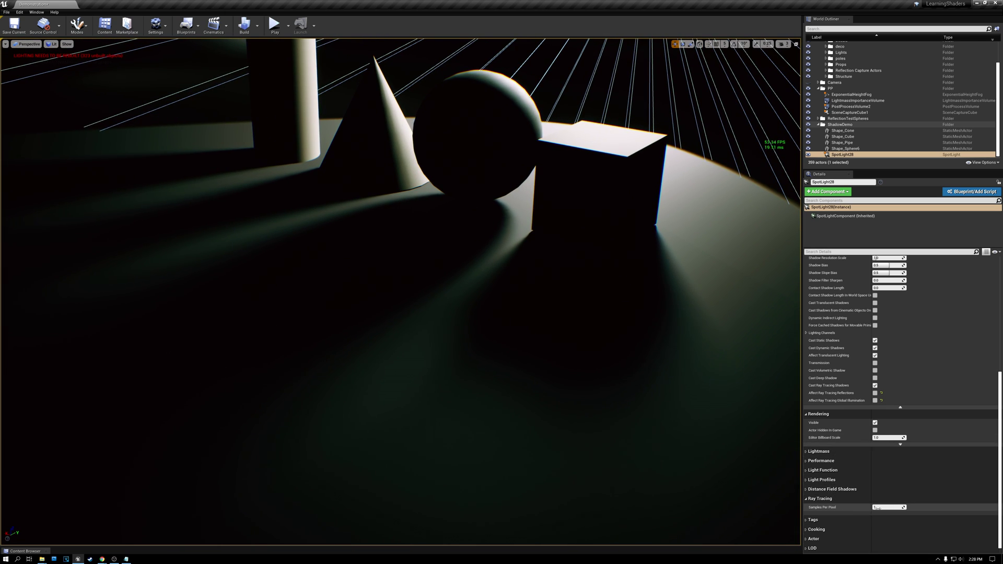
pyautogui.moveTo(500, 363); pyautogui.dragTo(515, 346, button='right')
pyautogui.press('w')
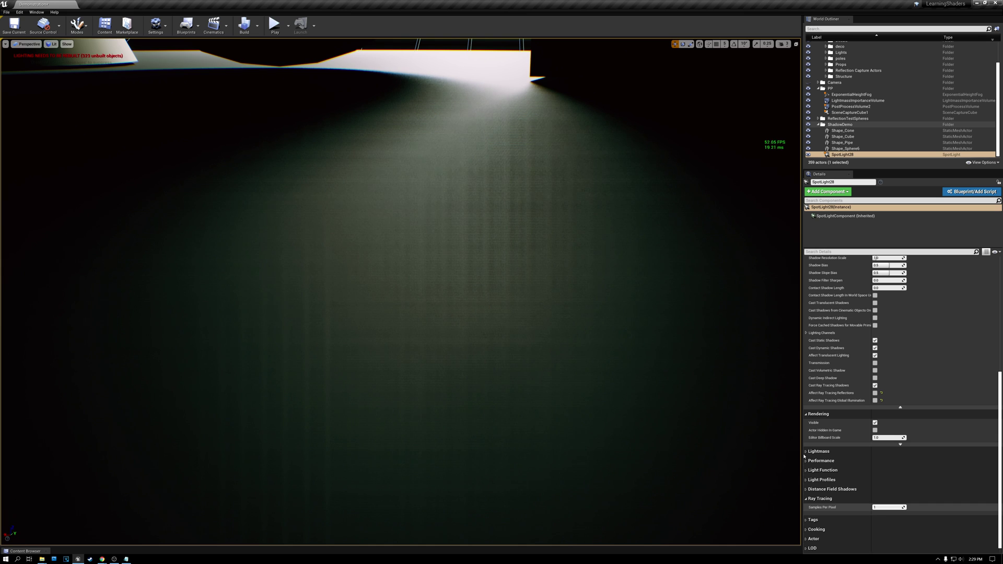
pyautogui.moveTo(509, 254)
pyautogui.mouseDown(button='right')
pyautogui.moveTo(461, 224)
pyautogui.moveTo(499, 267)
pyautogui.mouseUp(button='right')
pyautogui.press('s')
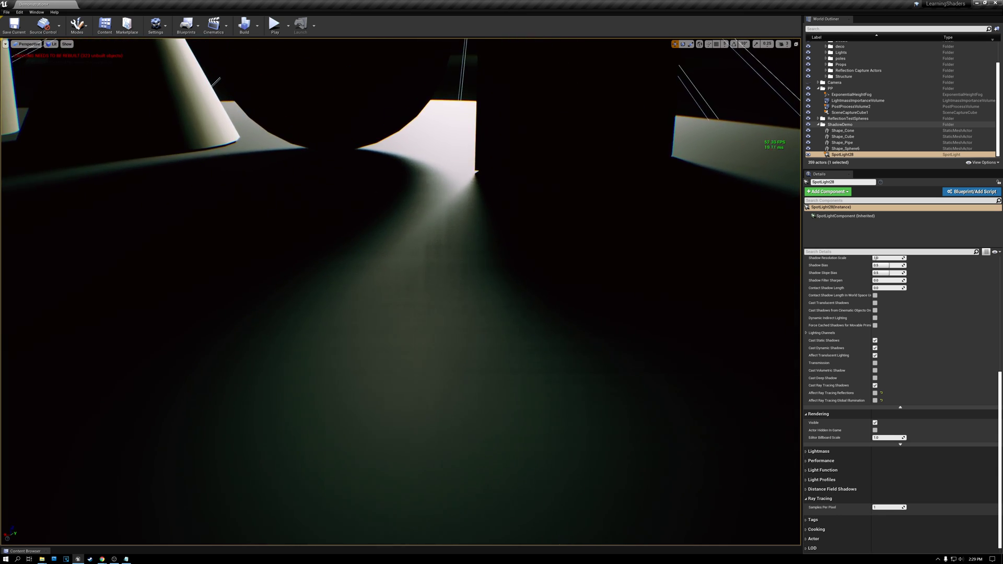
pyautogui.press('w')
pyautogui.moveTo(507, 250); pyautogui.dragTo(514, 243, button='right')
pyautogui.moveTo(400, 291); pyautogui.dragTo(262, 218, button='right')
pyautogui.moveTo(372, 261); pyautogui.dragTo(367, 258, button='right')
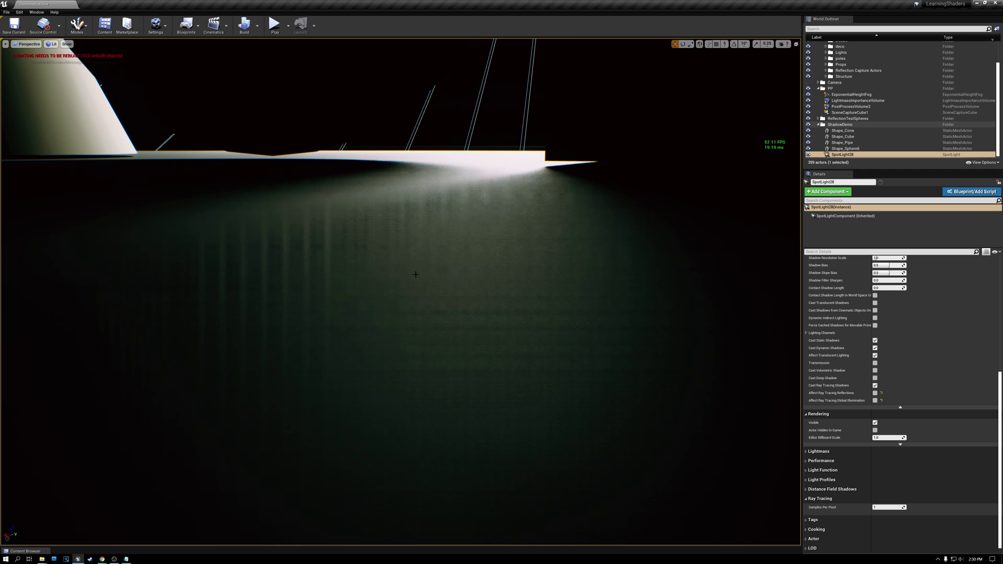
# Raise the spotlight's ray-tracing Samples Per Pixel to 8 and further to about 30, comparing the shadow quality on the floor.
pyautogui.click(885, 507)
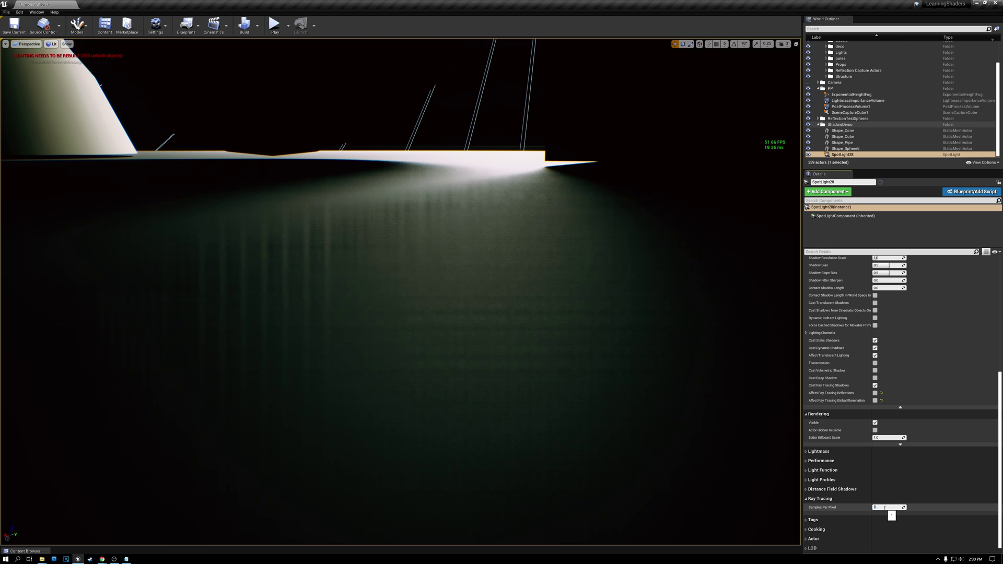
pyautogui.write('8')
pyautogui.press('Return')
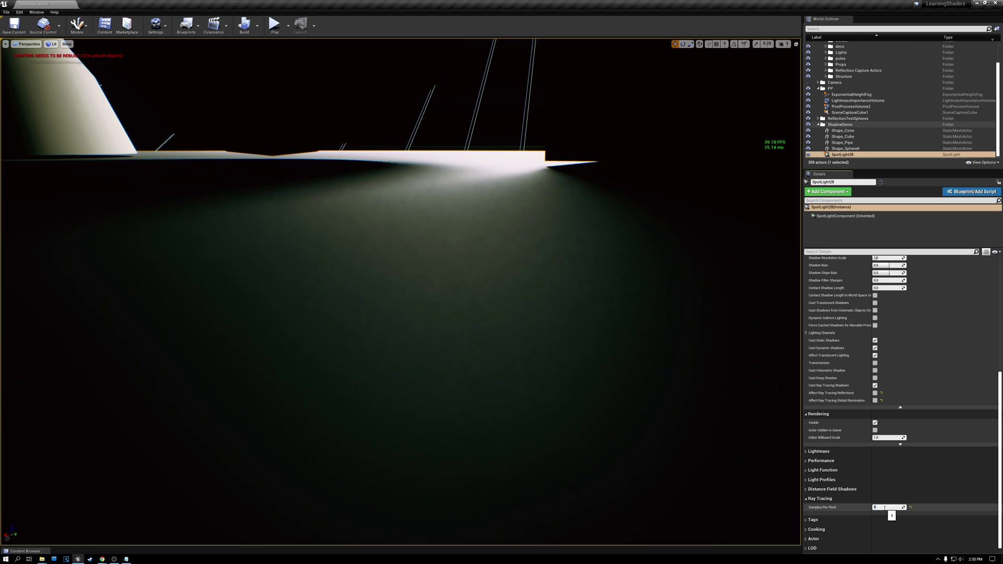
pyautogui.press('Return')
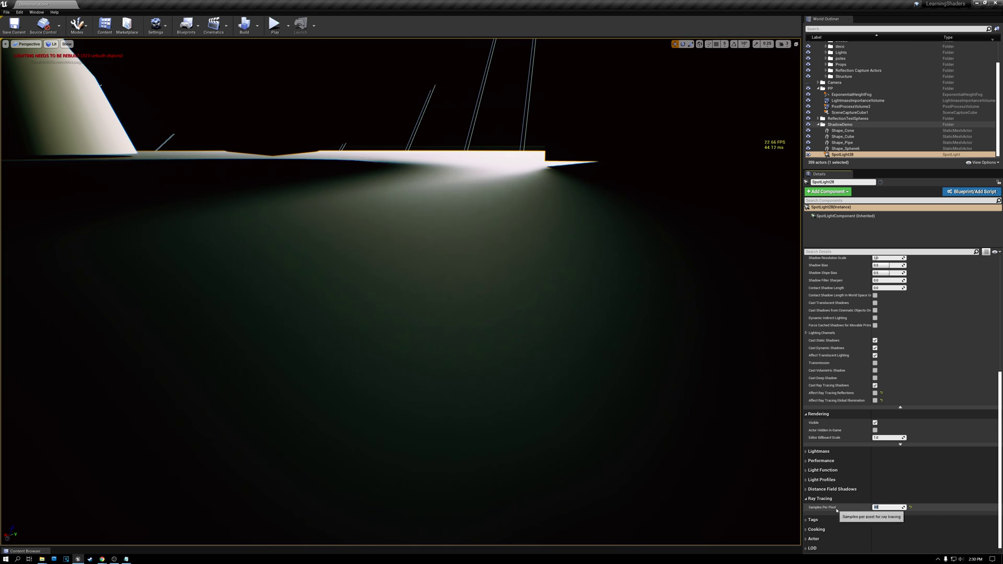
pyautogui.click(489, 217)
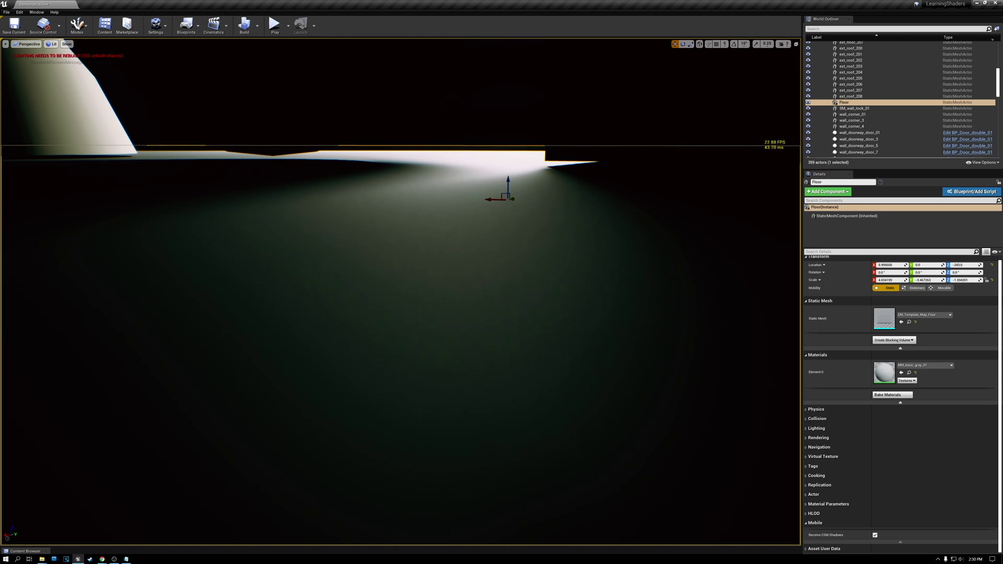
pyautogui.rightClick(490, 227)
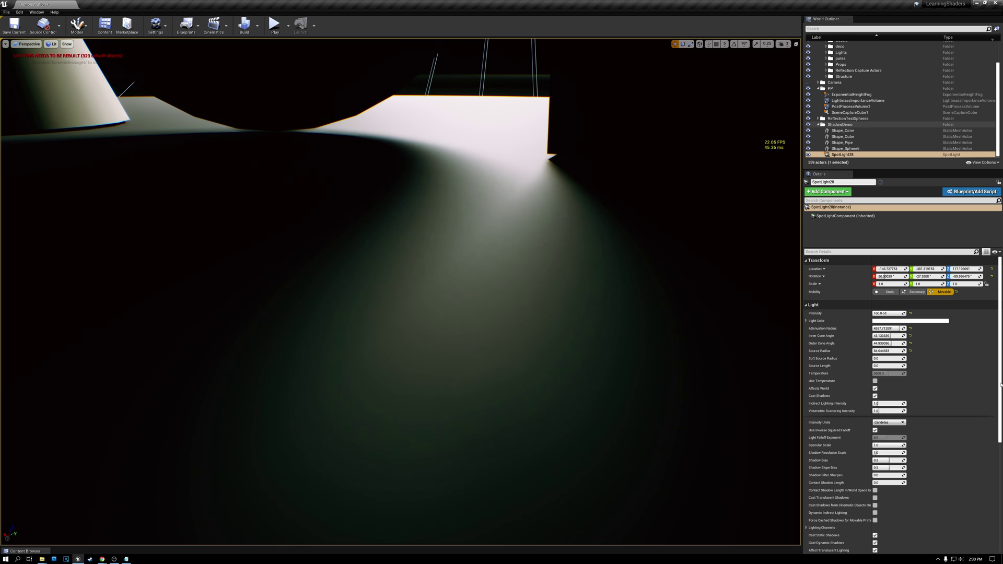
# Set the spotlight's ray-tracing Samples Per Pixel back to 1.
pyautogui.scroll(-5, 1001, 386)
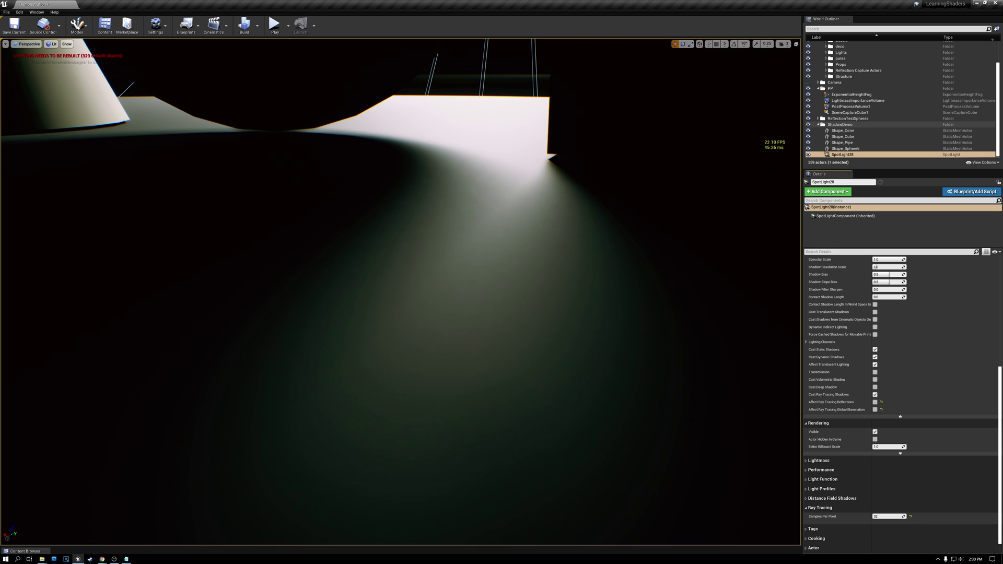
pyautogui.click(883, 516)
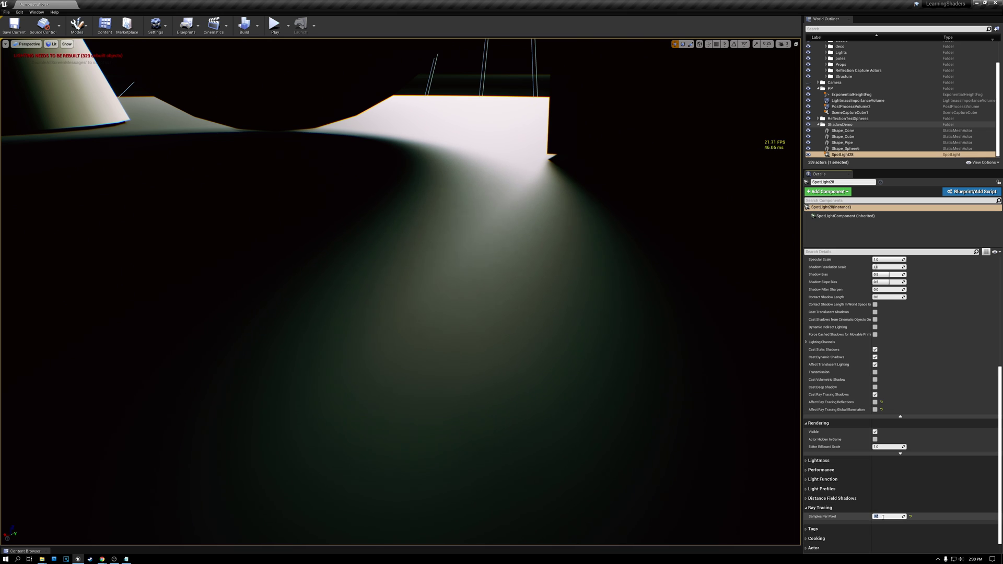
pyautogui.write('1')
pyautogui.press('Return')
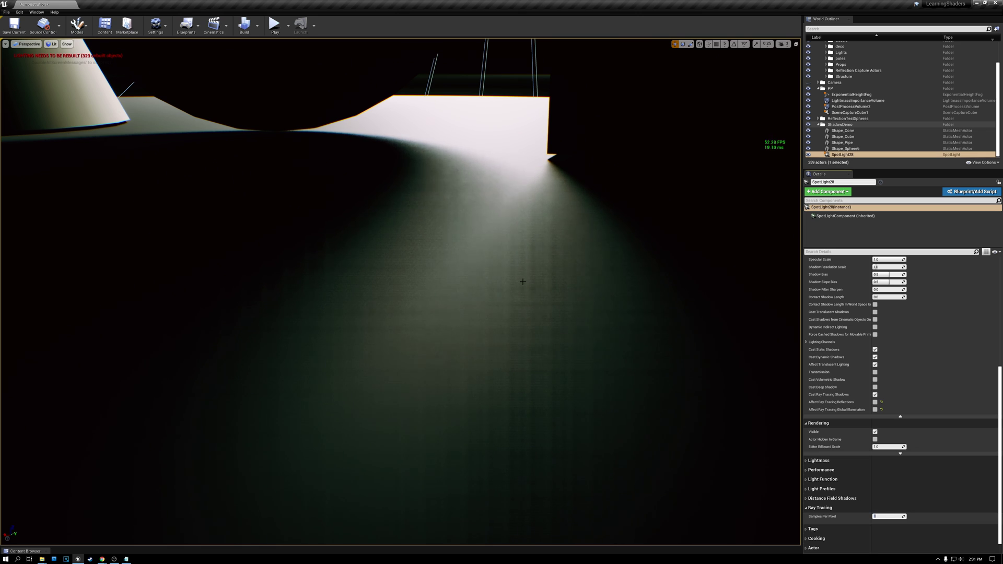
# Examine the shadow noise on the floor up close, and the soft shadows around the cube, sphere, cone and pipe.
pyautogui.moveTo(447, 258)
pyautogui.mouseDown(button='right')
pyautogui.moveTo(424, 264)
pyautogui.moveTo(366, 397)
pyautogui.moveTo(418, 309)
pyautogui.moveTo(447, 219)
pyautogui.moveTo(502, 152)
pyautogui.moveTo(413, 178)
pyautogui.moveTo(439, 190)
pyautogui.moveTo(447, 258)
pyautogui.moveTo(452, 233)
pyautogui.moveTo(444, 253)
pyautogui.moveTo(509, 327)
pyautogui.moveTo(447, 259)
pyautogui.mouseUp(button='right')
pyautogui.press('w')
pyautogui.press('s')
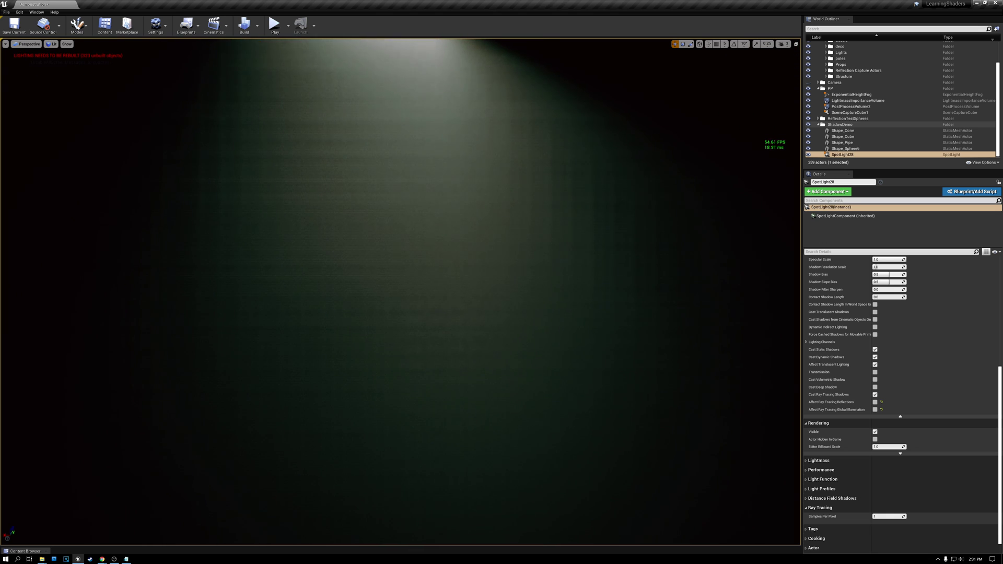
pyautogui.moveTo(447, 258); pyautogui.dragTo(446, 258, button='right')
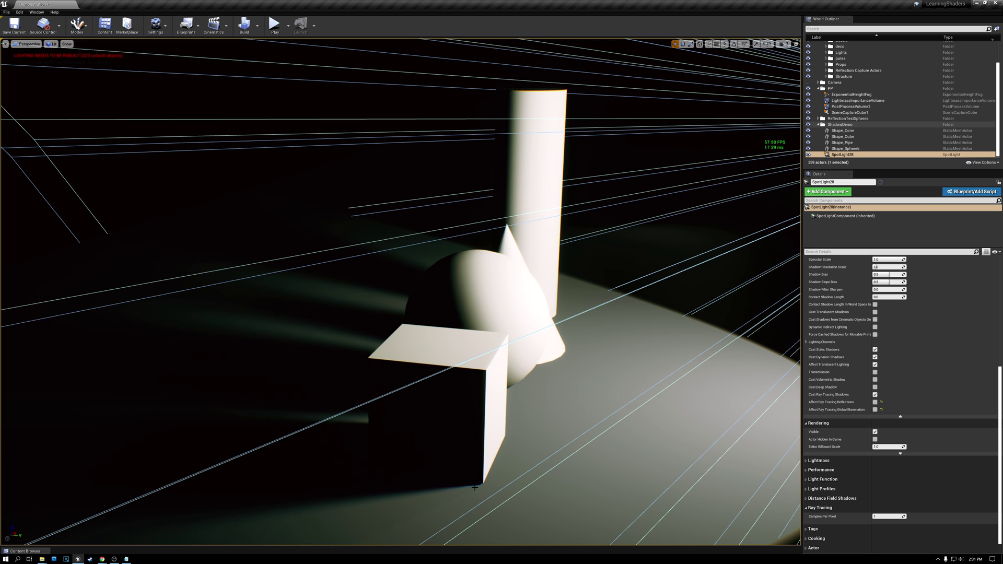
pyautogui.moveTo(489, 366); pyautogui.dragTo(580, 349, button='right')
pyautogui.moveTo(490, 486); pyautogui.dragTo(489, 485, button='right')
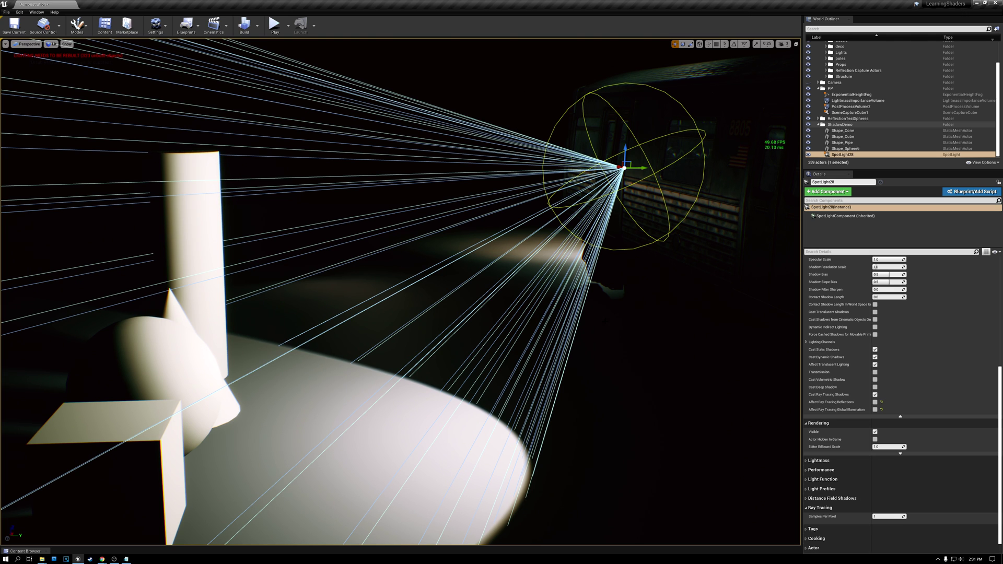
pyautogui.moveTo(490, 485); pyautogui.dragTo(490, 485, button='right')
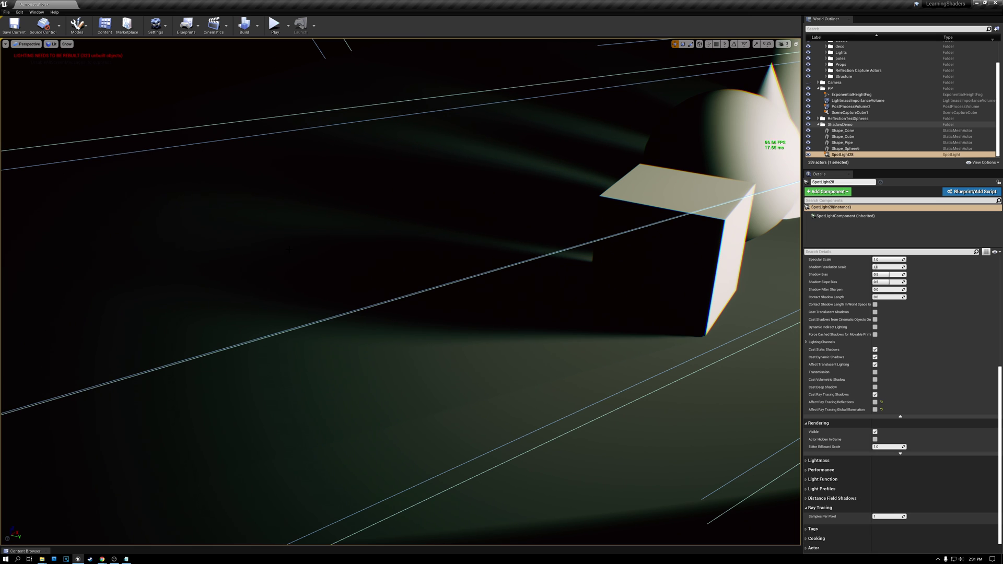
pyautogui.moveTo(490, 486); pyautogui.dragTo(490, 485, button='right')
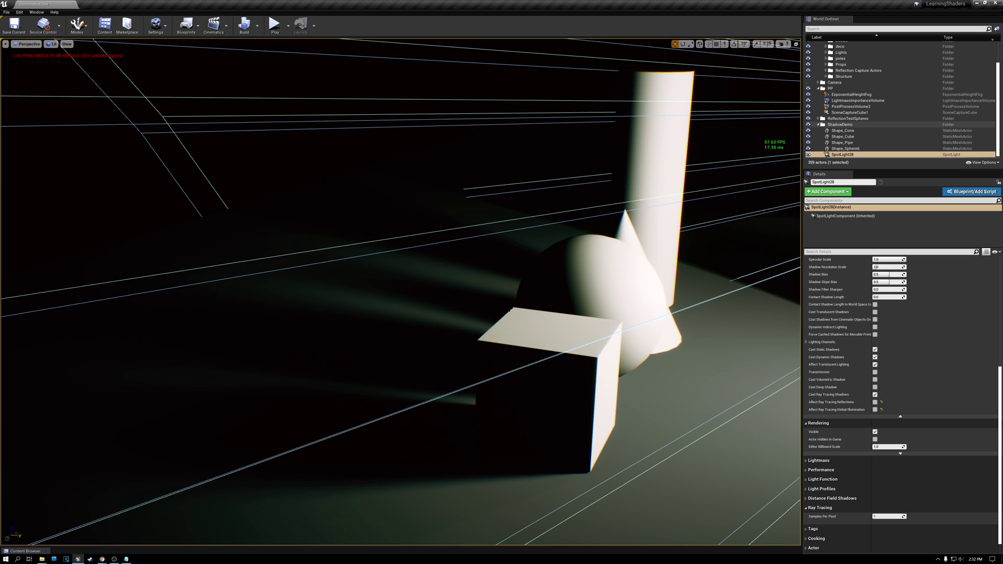